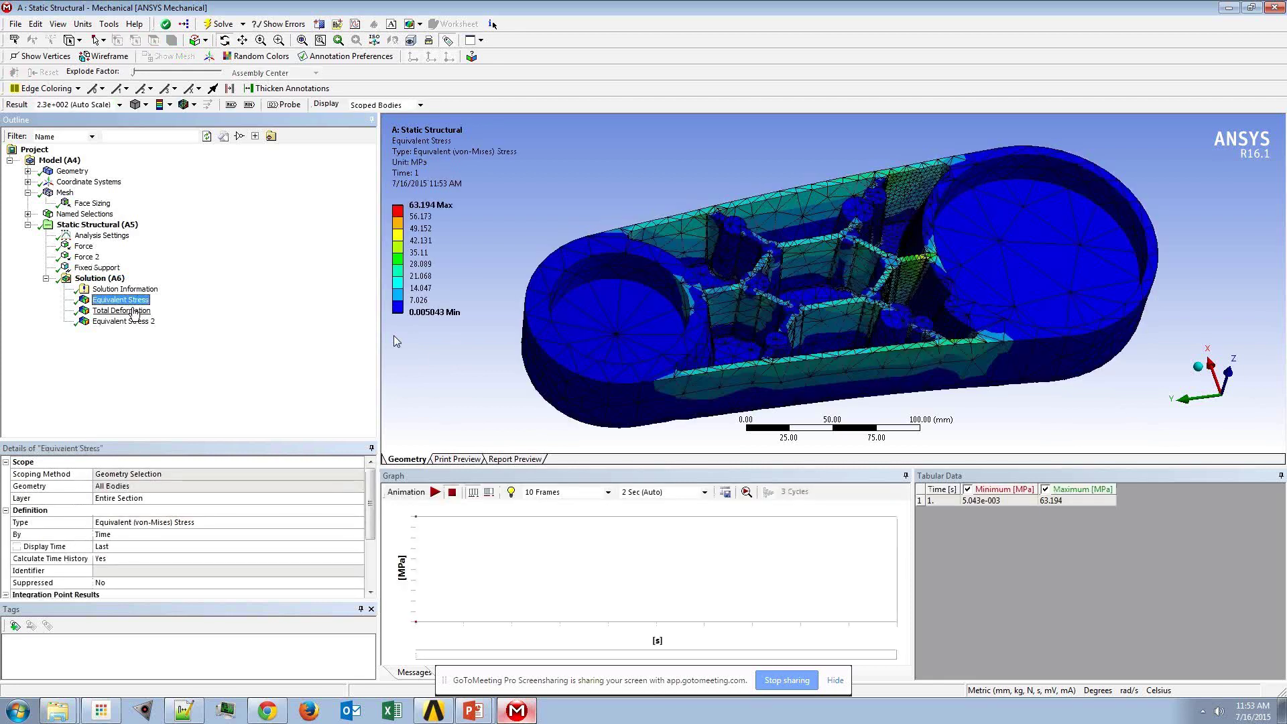
Step: Review the Total Deformation result in an enlarged graphics area and the Equivalent Stress 2 result on the single scoped face
click(135, 311)
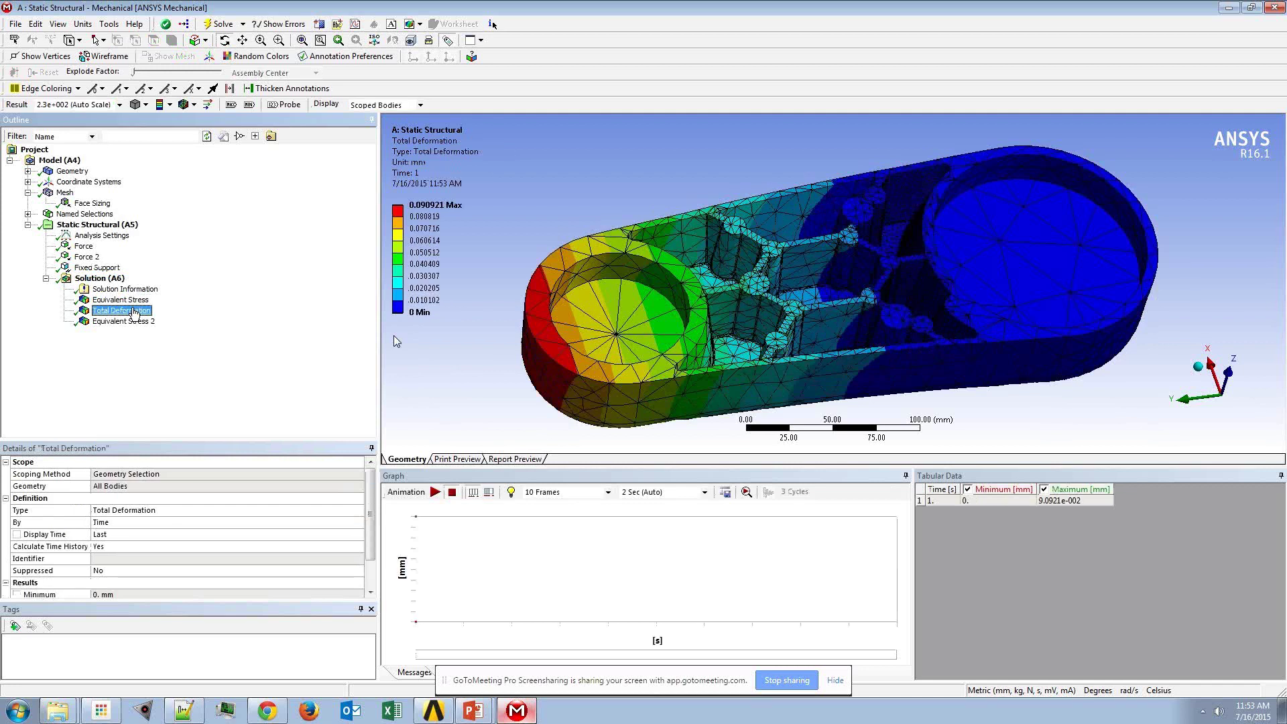
drag(604, 467, 604, 553)
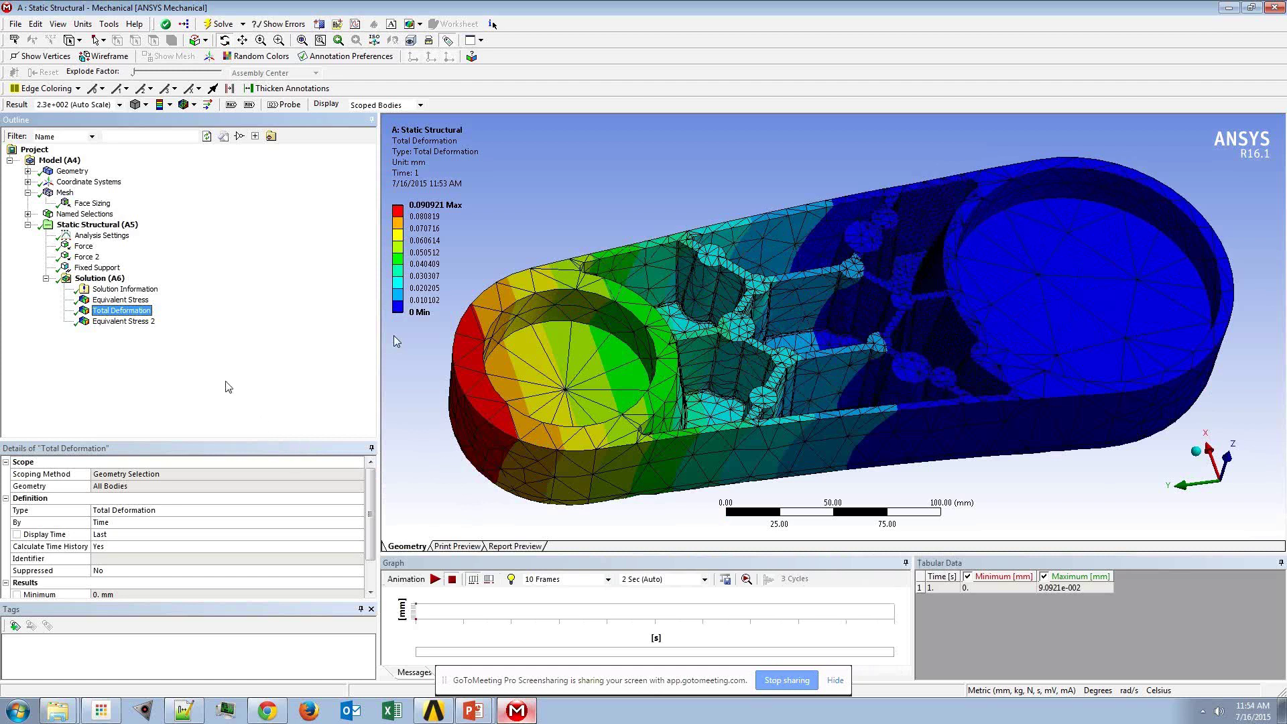
click(141, 323)
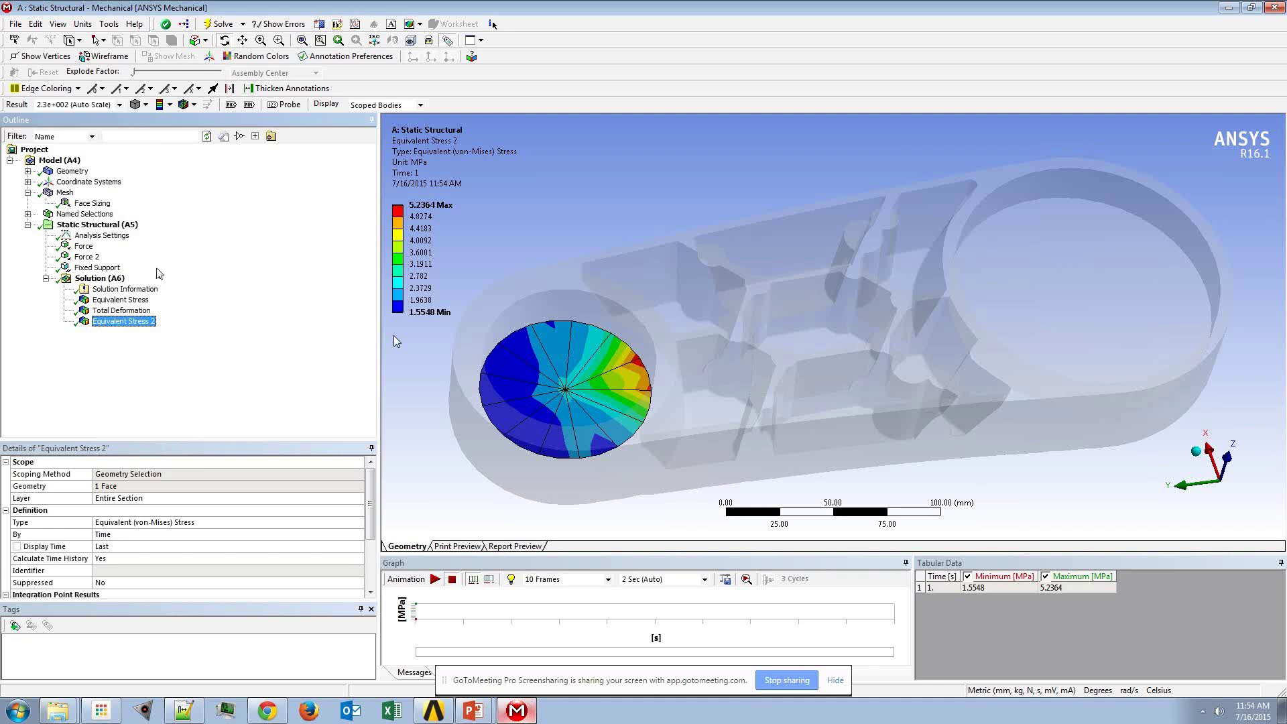
Step: Add construction geometry to the model and insert a path in it with the Two Points path type
click(71, 161)
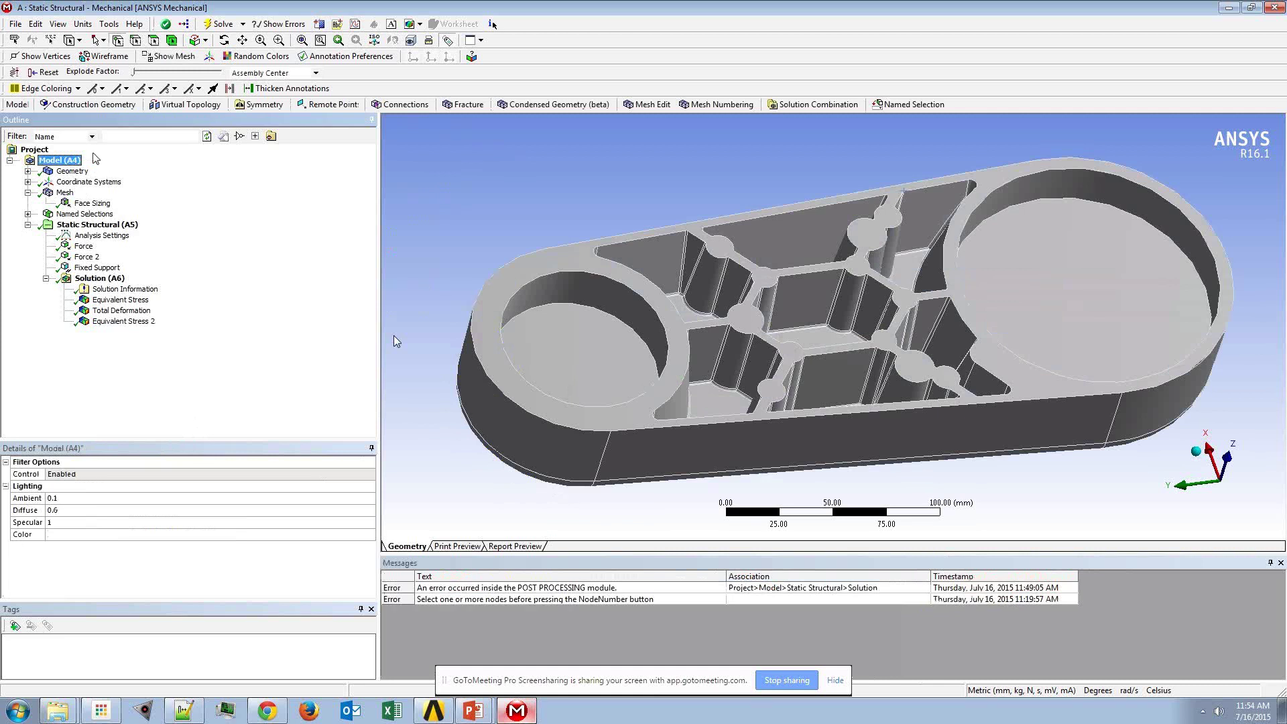
click(94, 105)
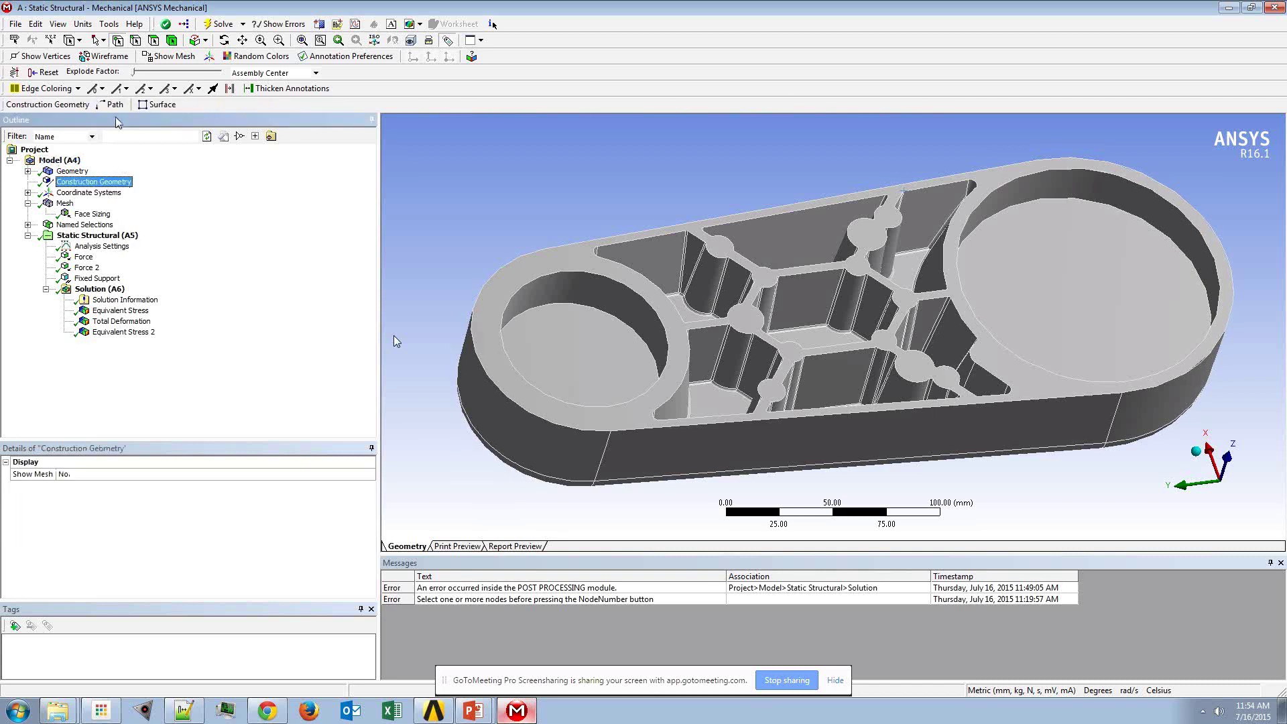
right_click(131, 180)
mouse_move(180, 193)
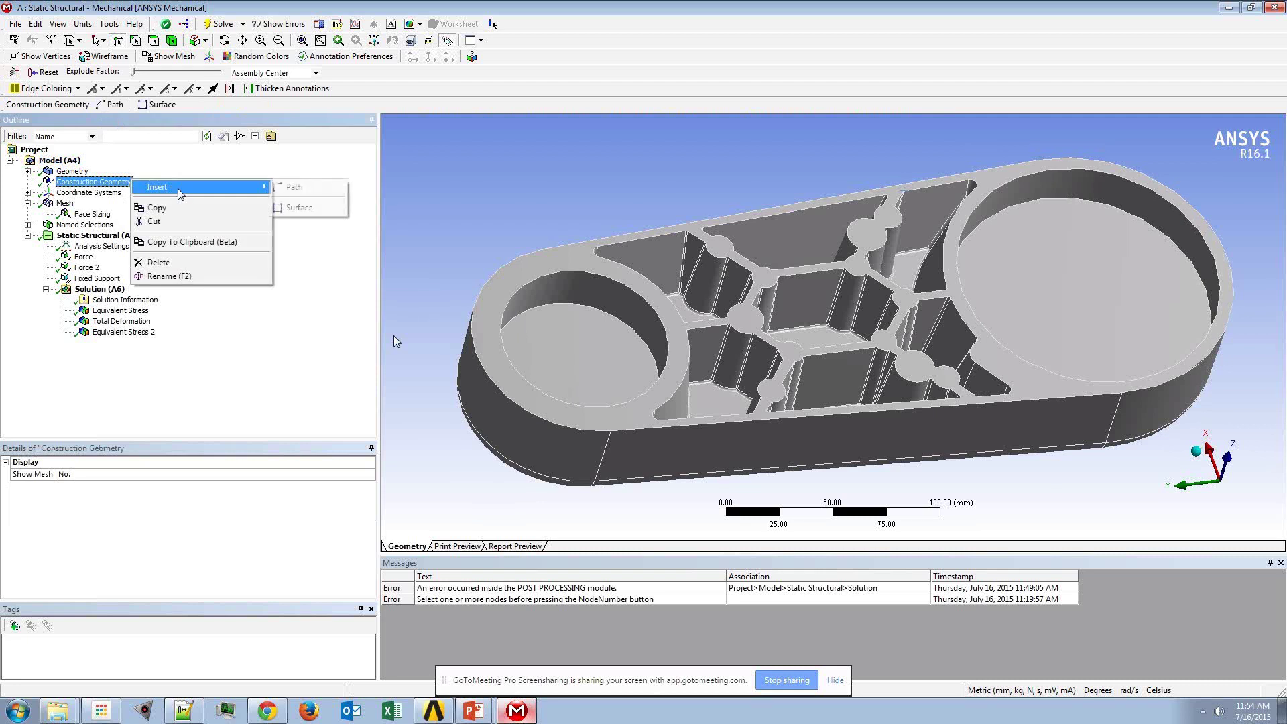
click(322, 190)
drag(213, 439, 213, 421)
click(371, 609)
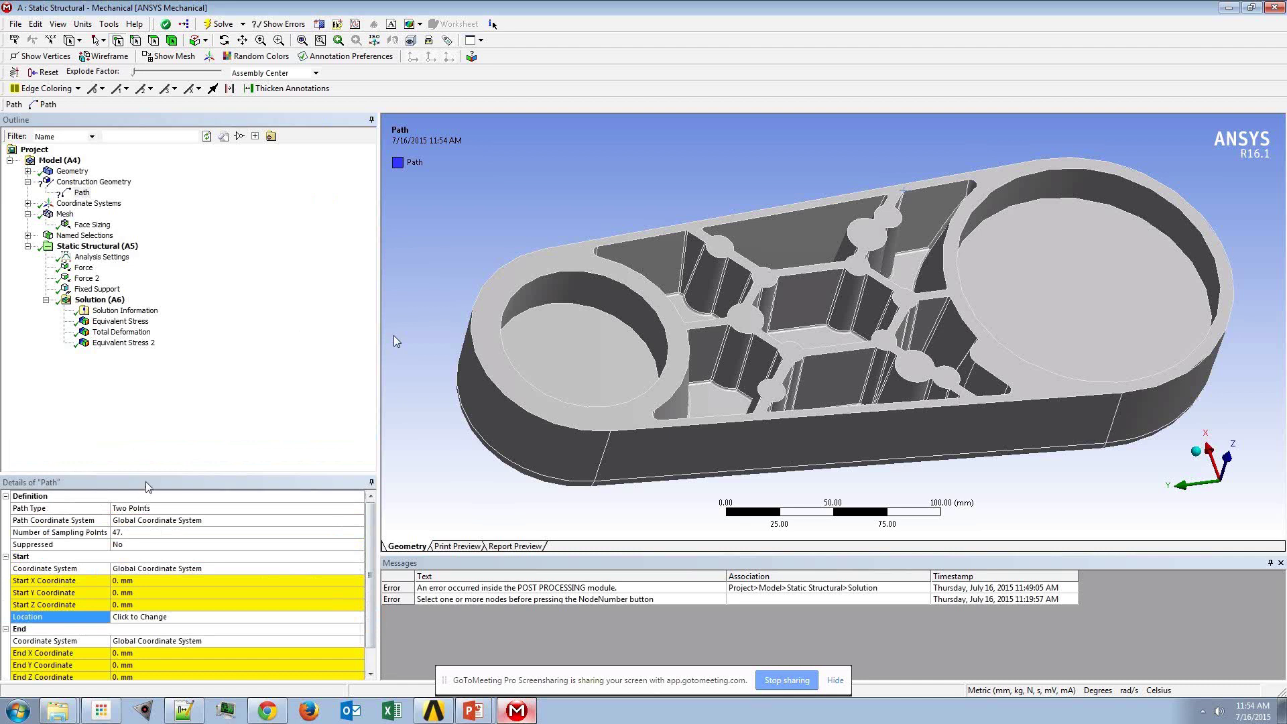
click(356, 509)
click(359, 511)
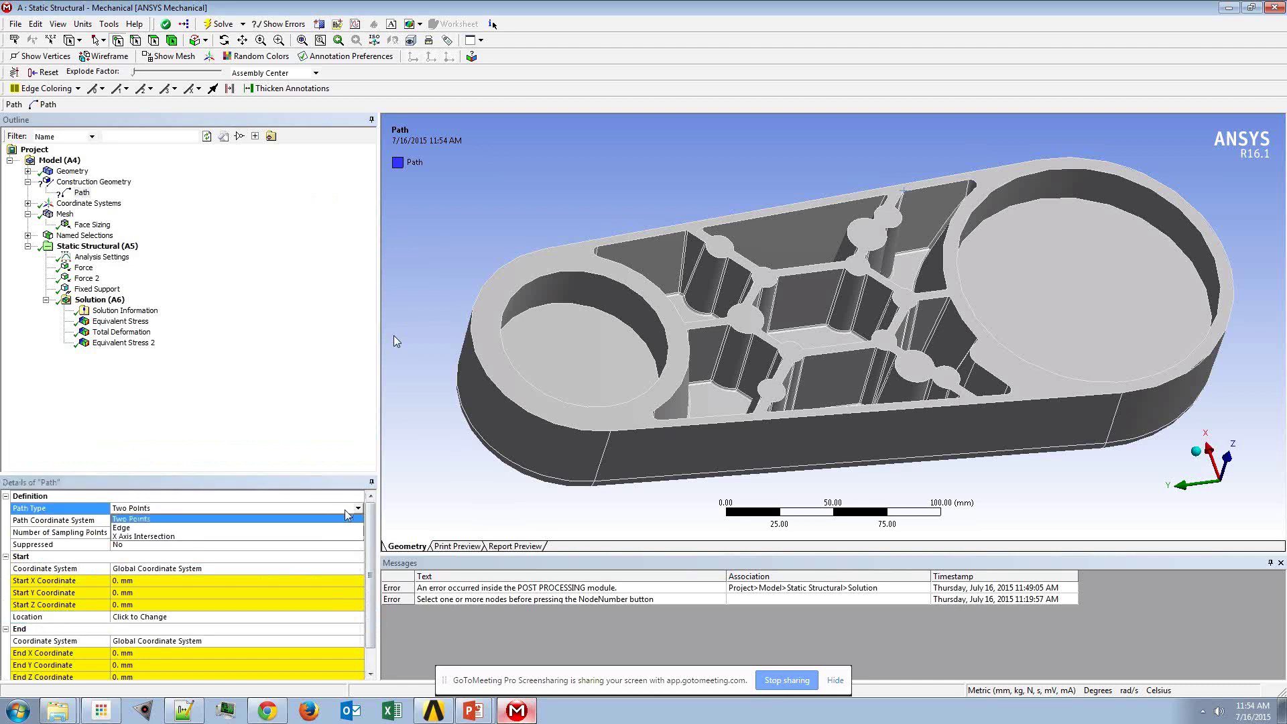
click(160, 520)
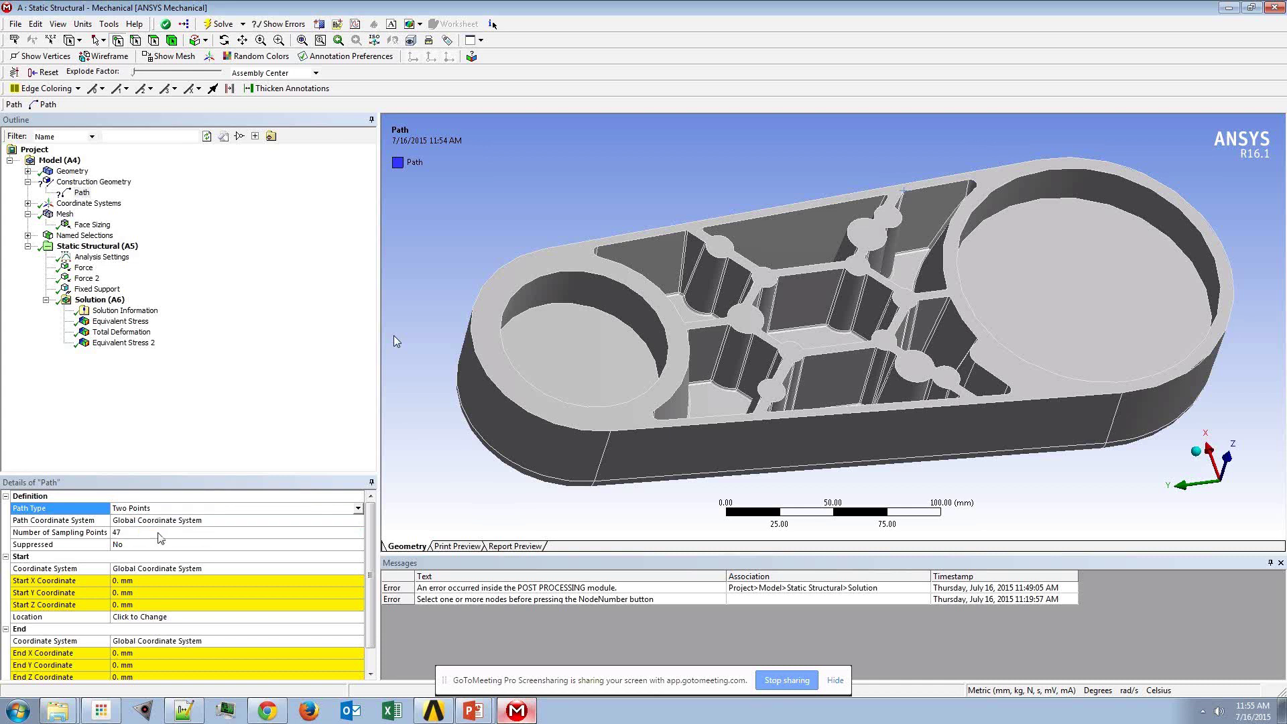
Step: Assign a picked point on the upper inner edge beside the first rib as the path's start location
drag(372, 574, 372, 600)
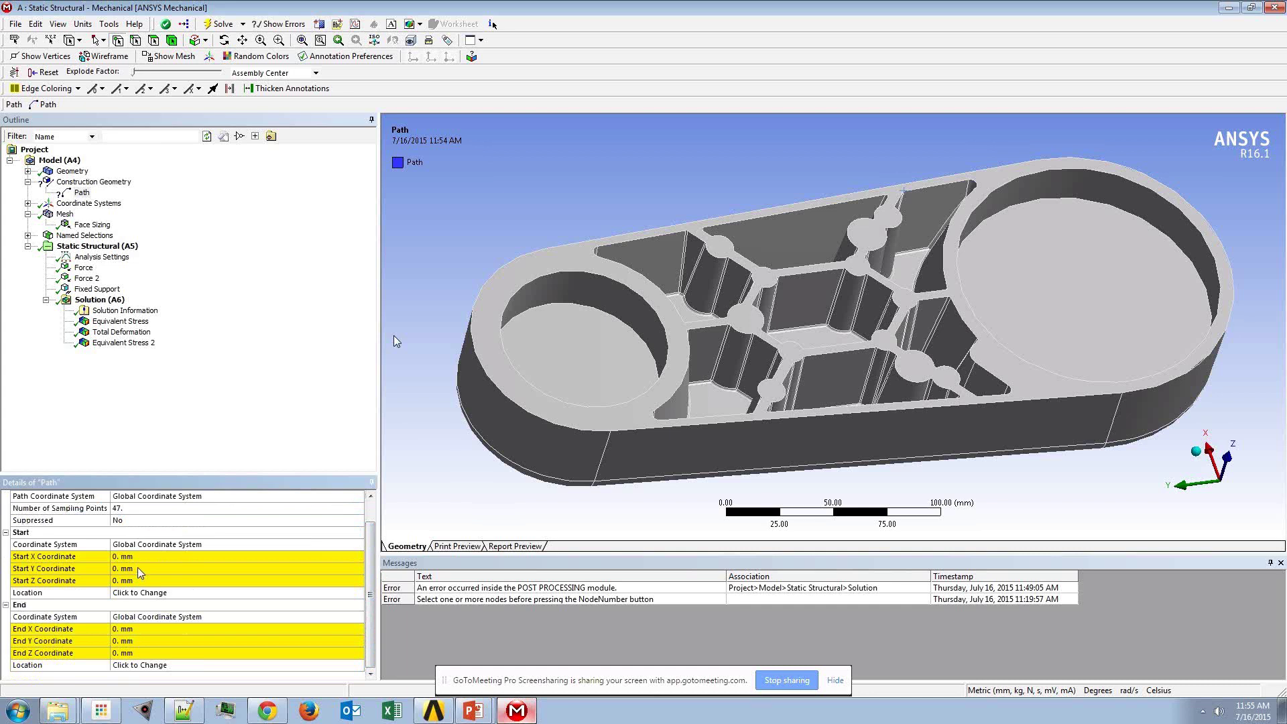
click(141, 595)
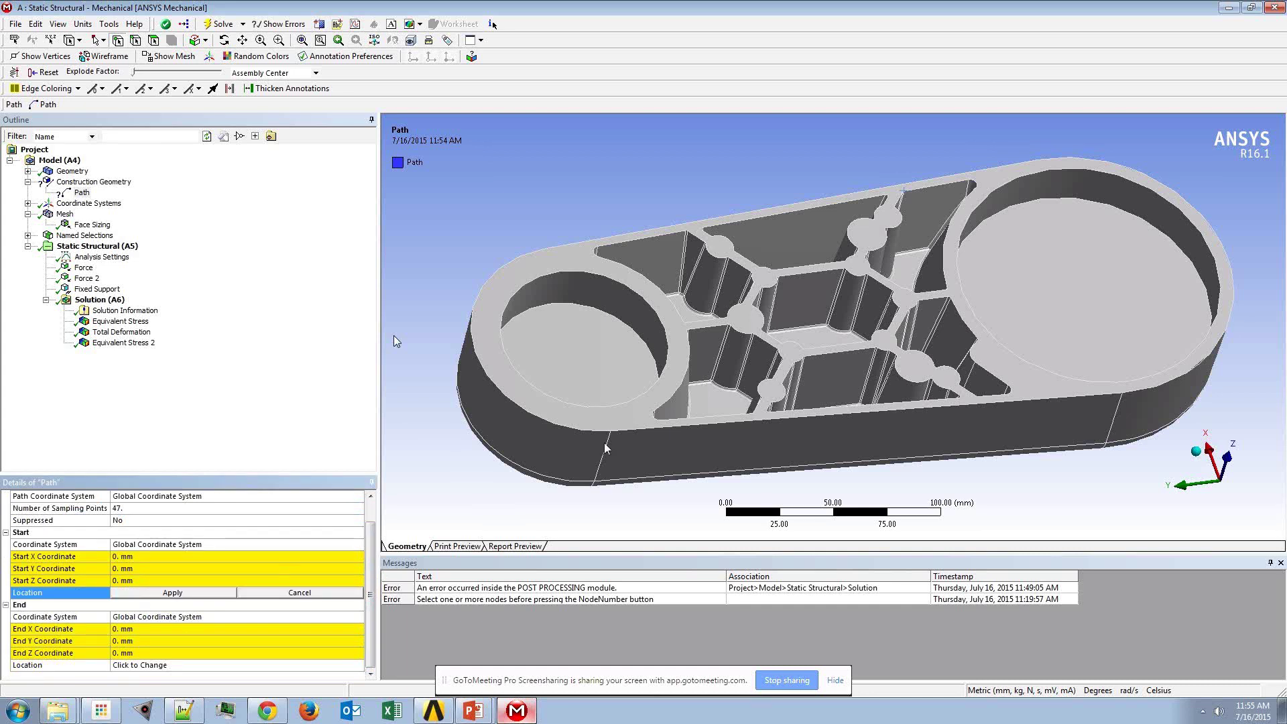
click(694, 236)
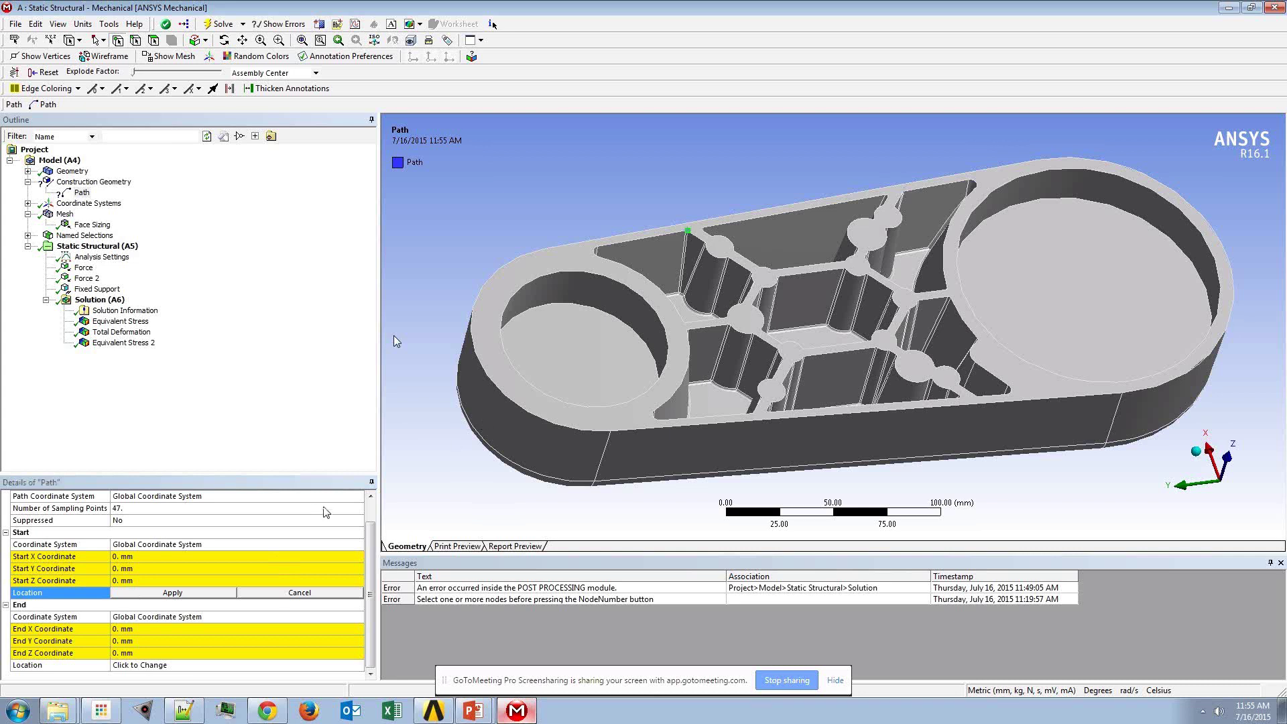
click(148, 593)
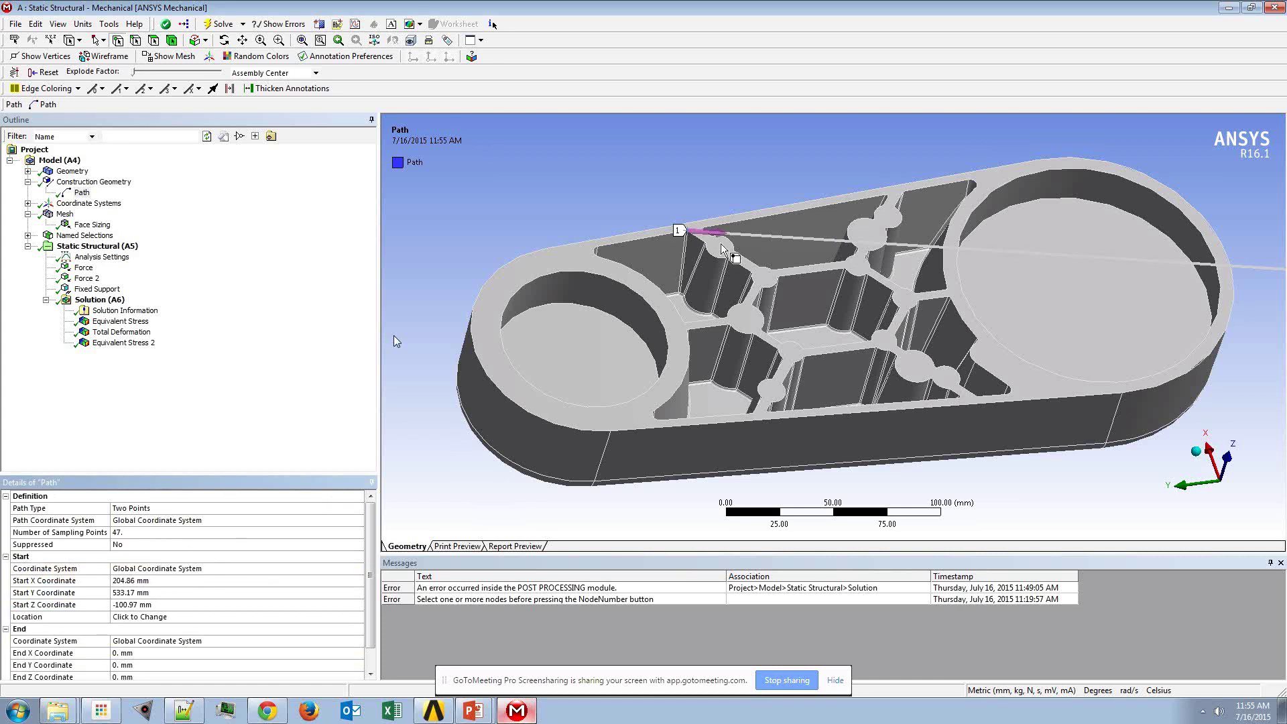
Step: Set the path's start coordinates to X 212 mm, Y 488 mm and Z -145 mm
click(175, 580)
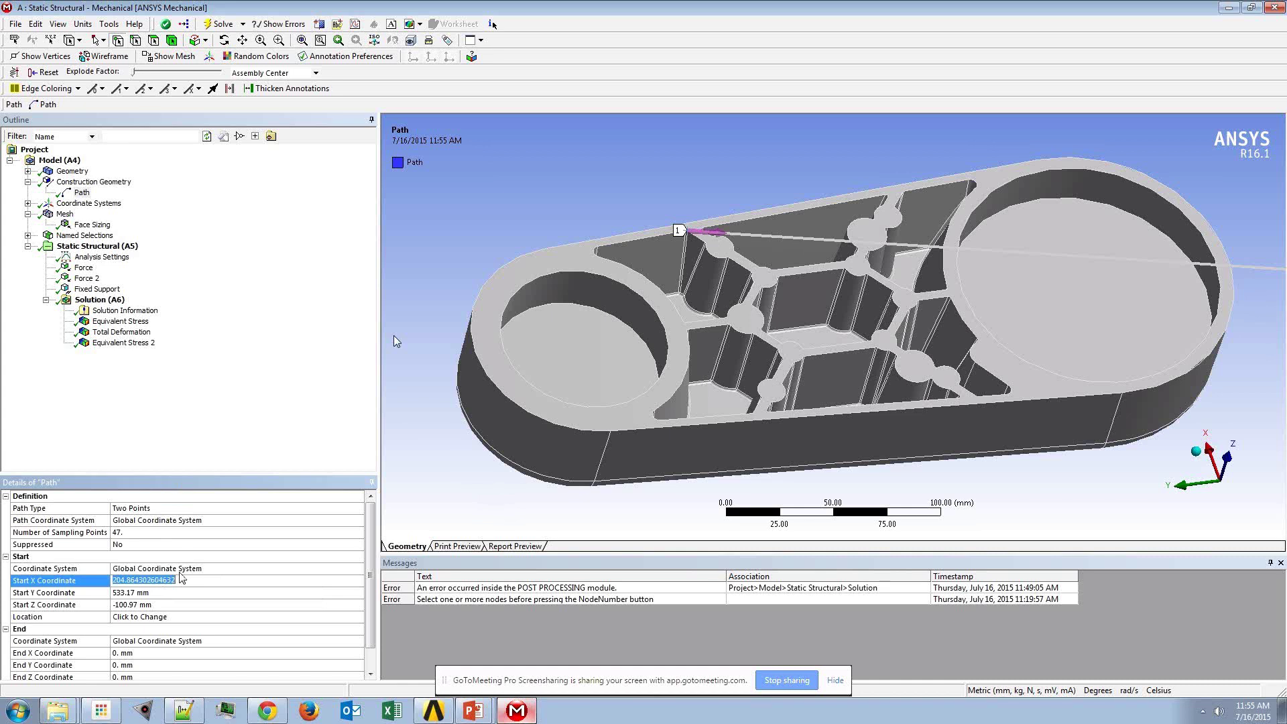
text(212)
click(133, 596)
click(137, 593)
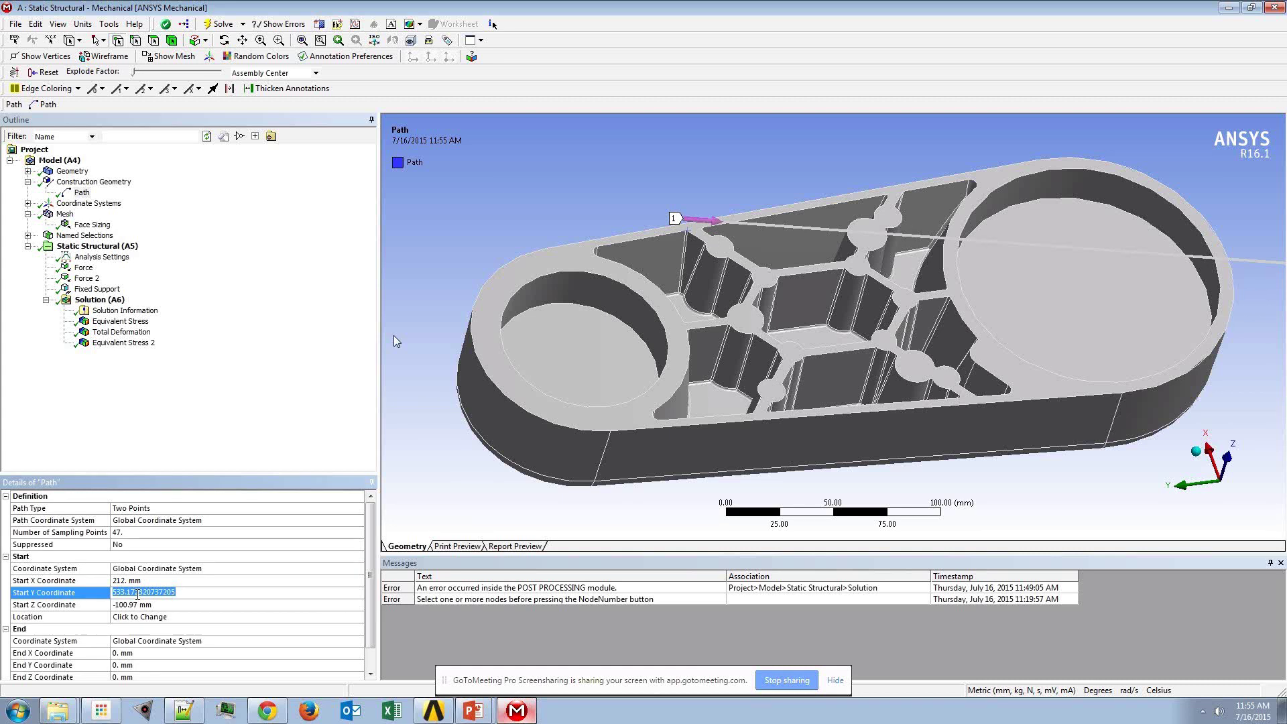
text(488)
click(137, 605)
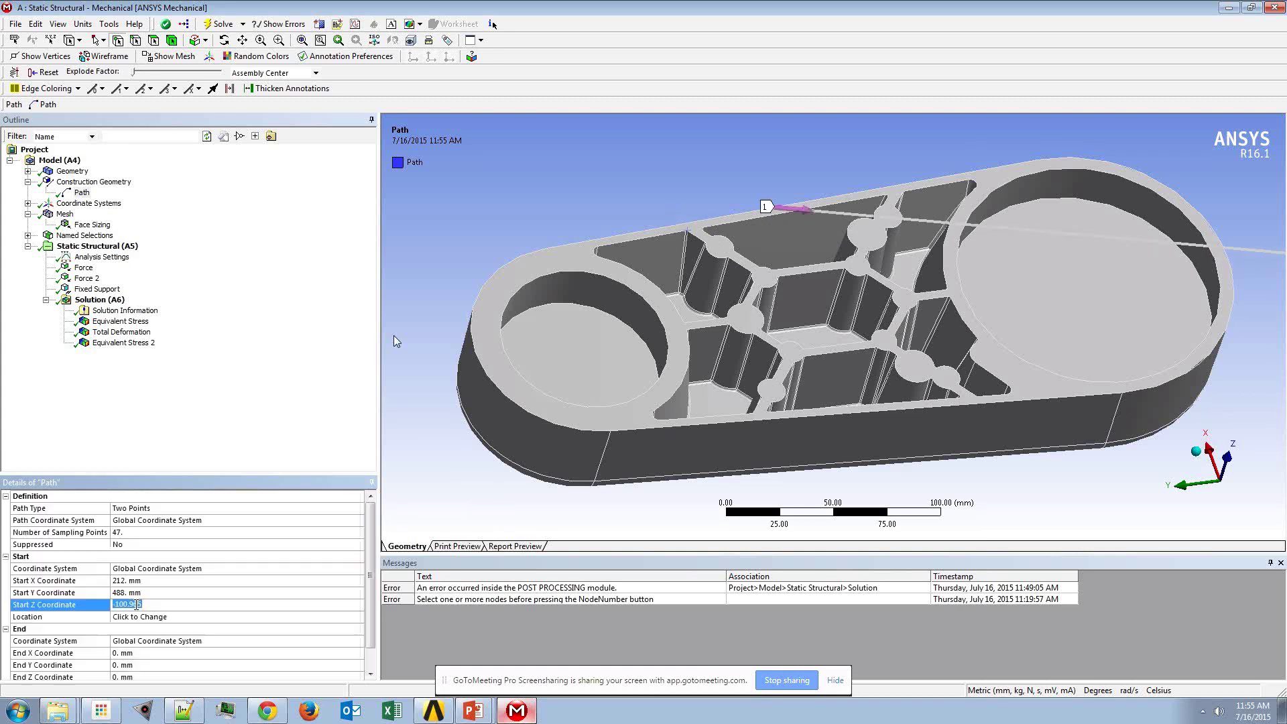
text(-145.0)
key(Return)
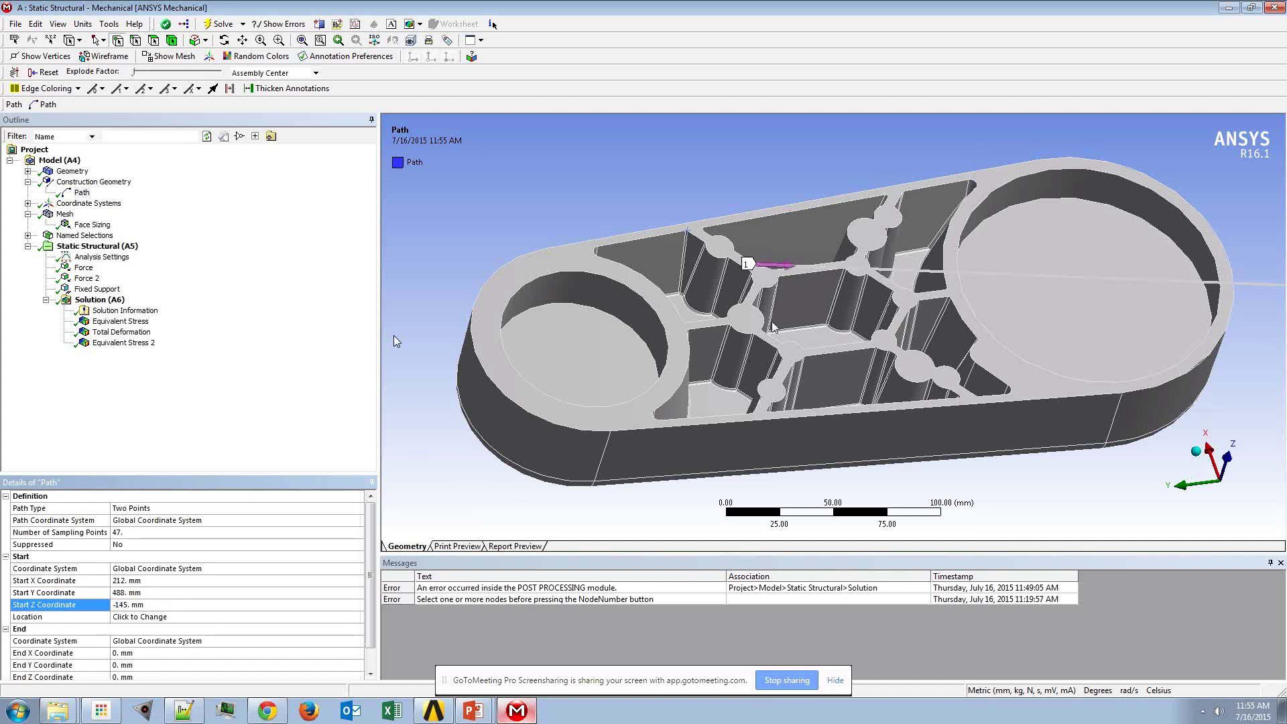
Step: Set the path's end coordinates to X 85 mm, Y 488 mm and Z -145 mm
mouse_move(772, 323)
middle_down()
mouse_move(802, 361)
mouse_move(819, 360)
mouse_move(772, 379)
middle_up()
scroll(372, 627, down, 1)
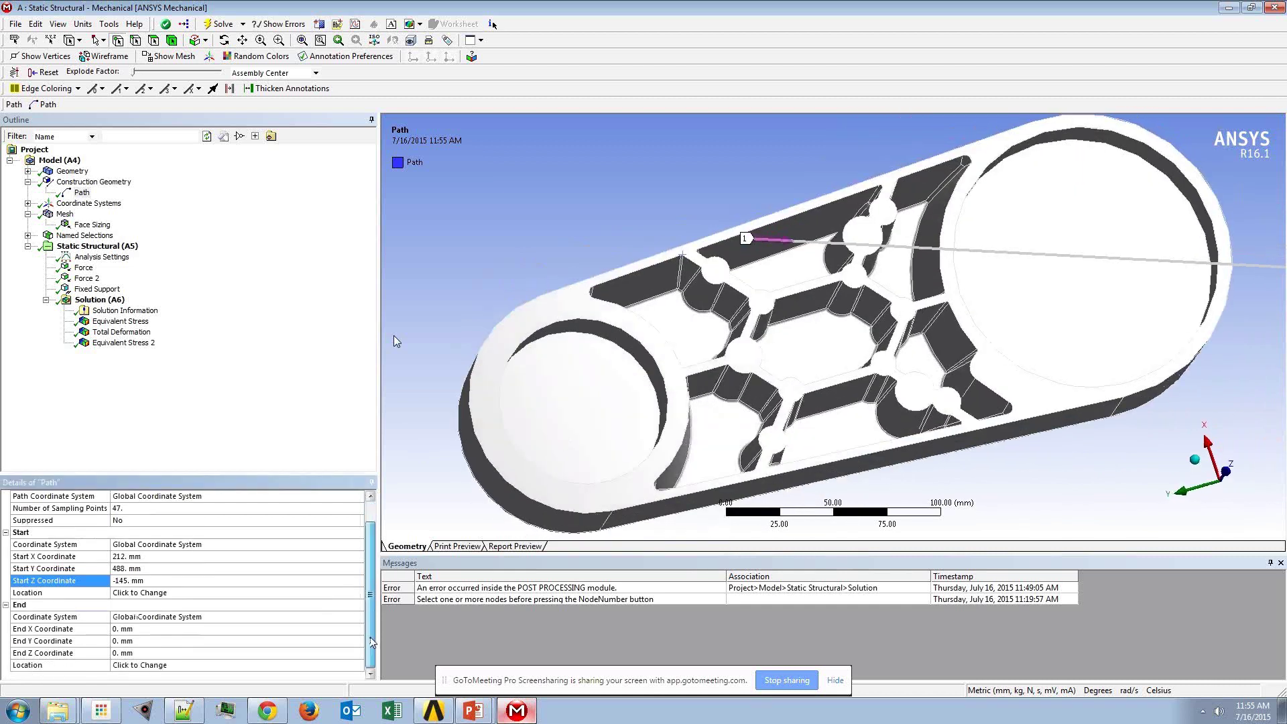
click(140, 629)
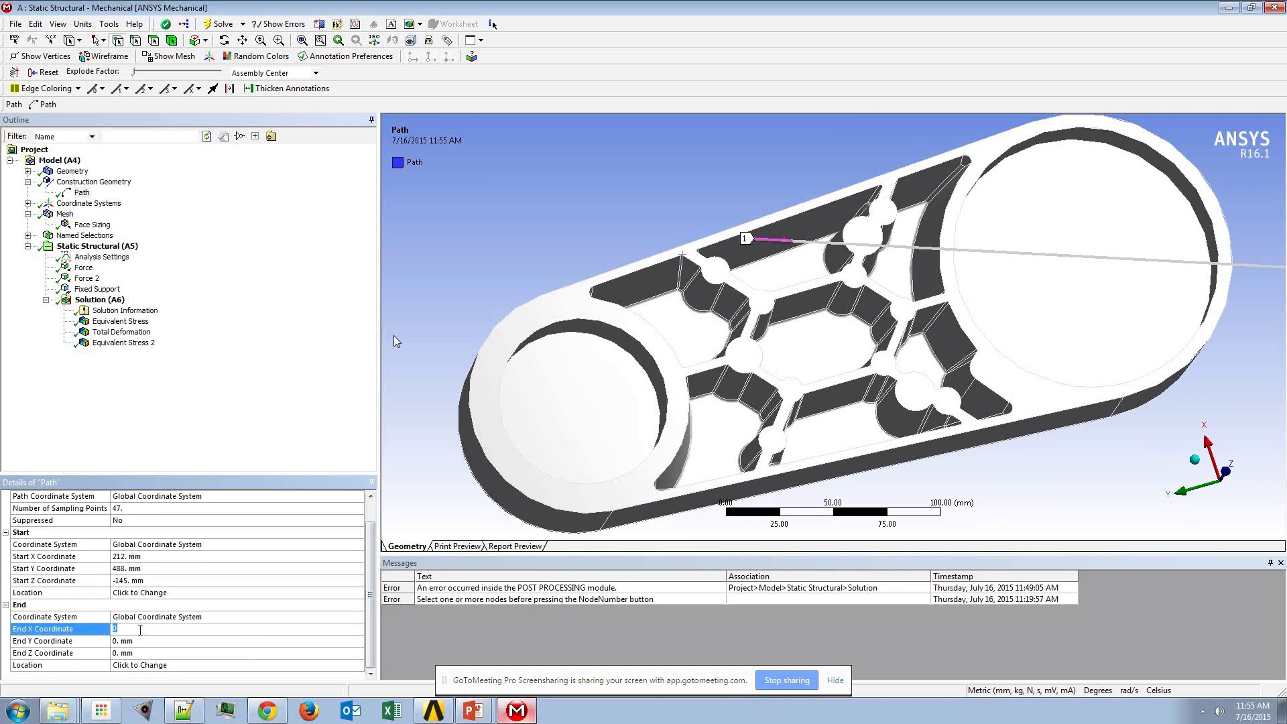
text(85)
click(131, 643)
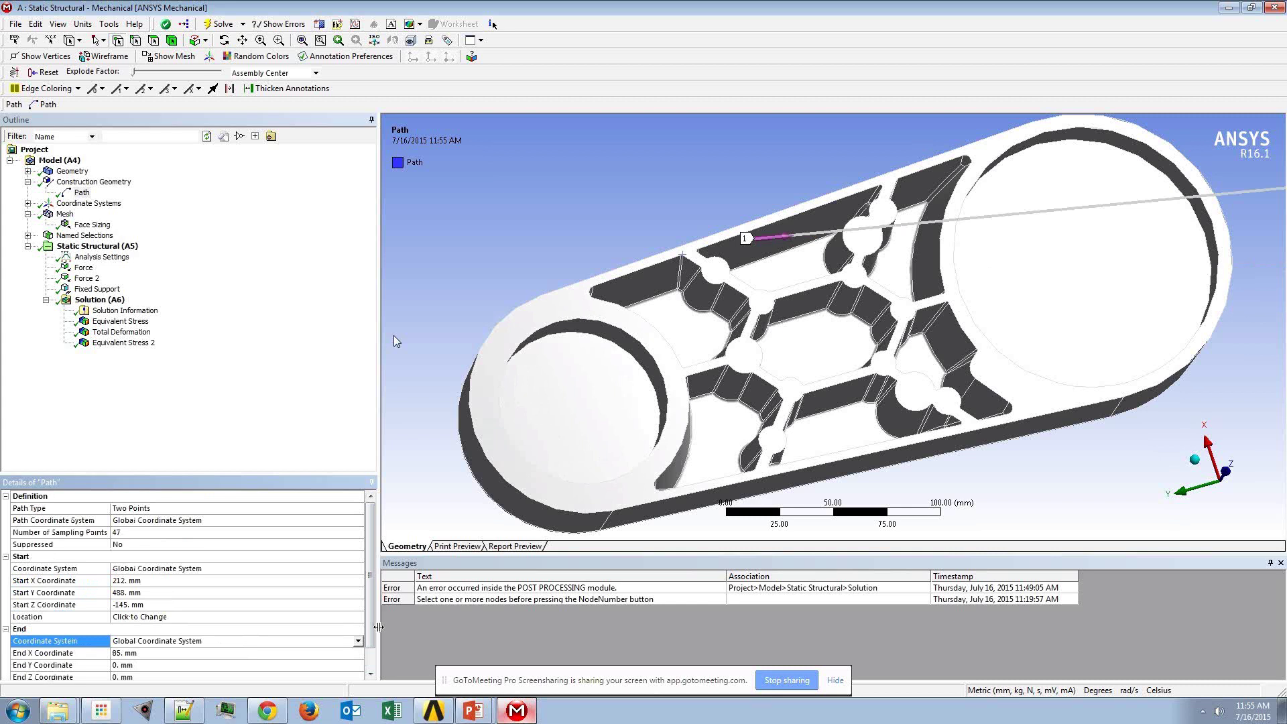
drag(373, 632, 374, 658)
click(140, 640)
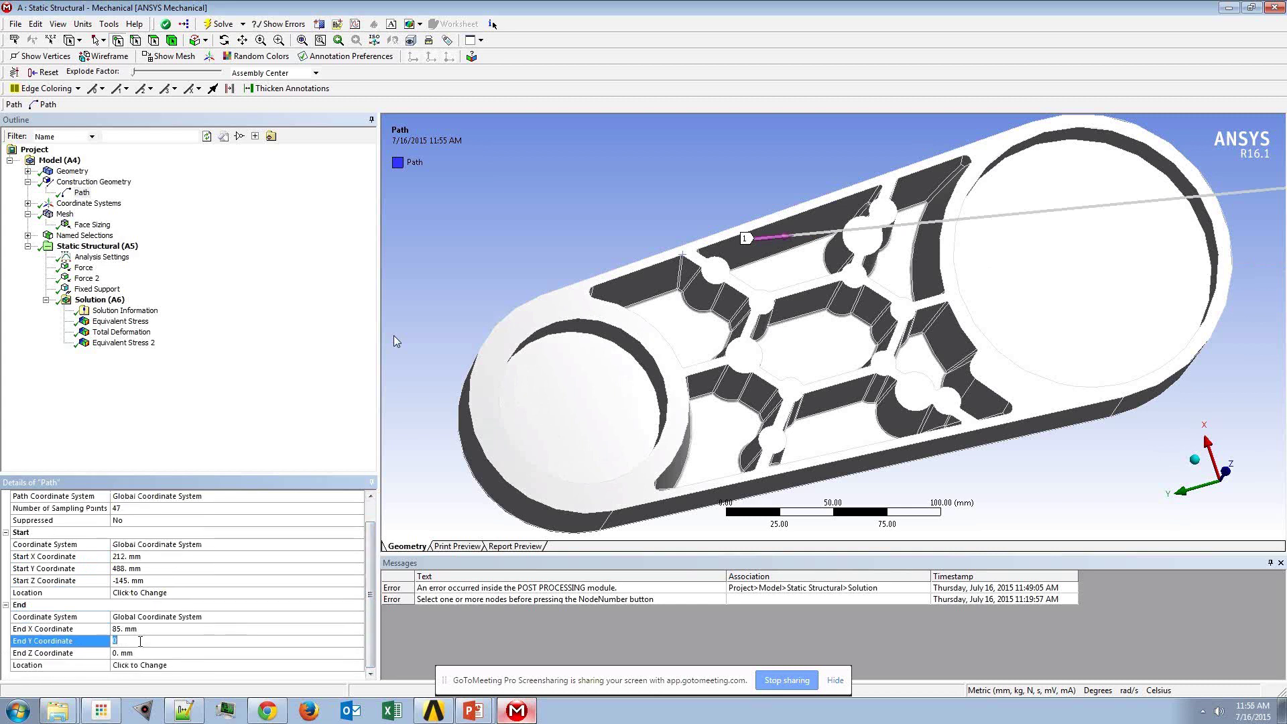
text(488)
click(140, 654)
scroll(371, 643, down, 1)
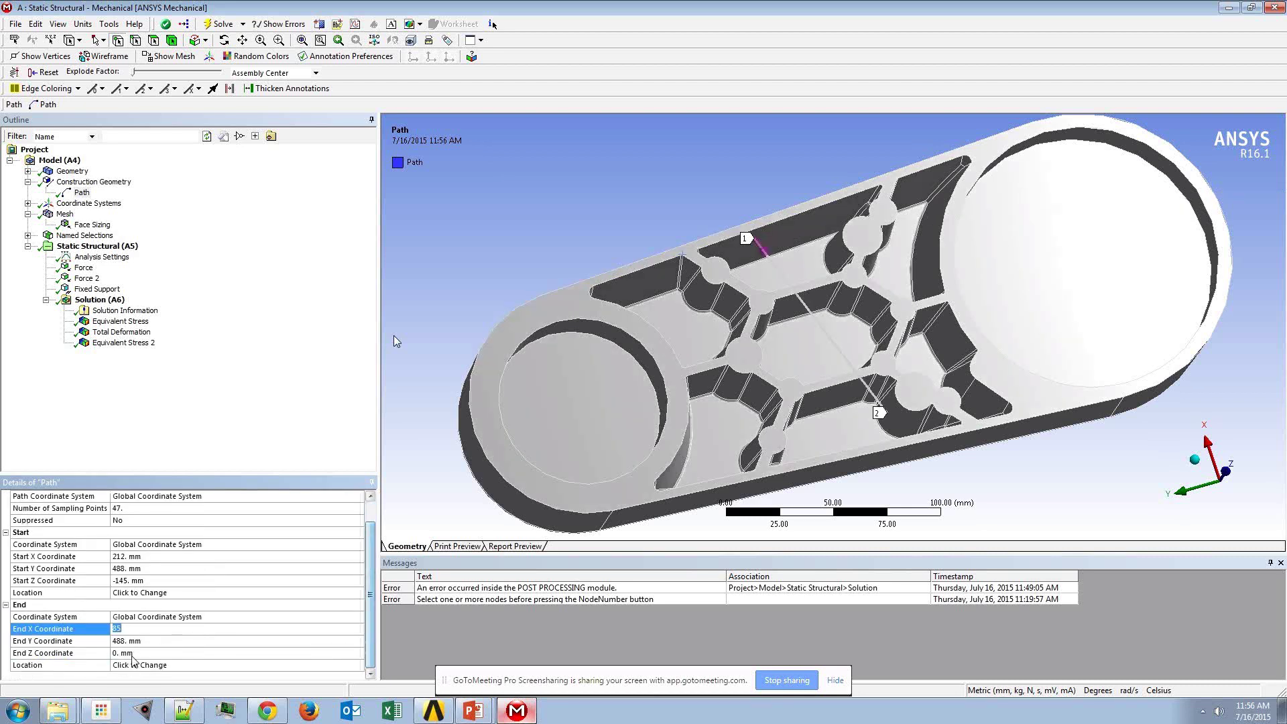
click(130, 654)
text(-)
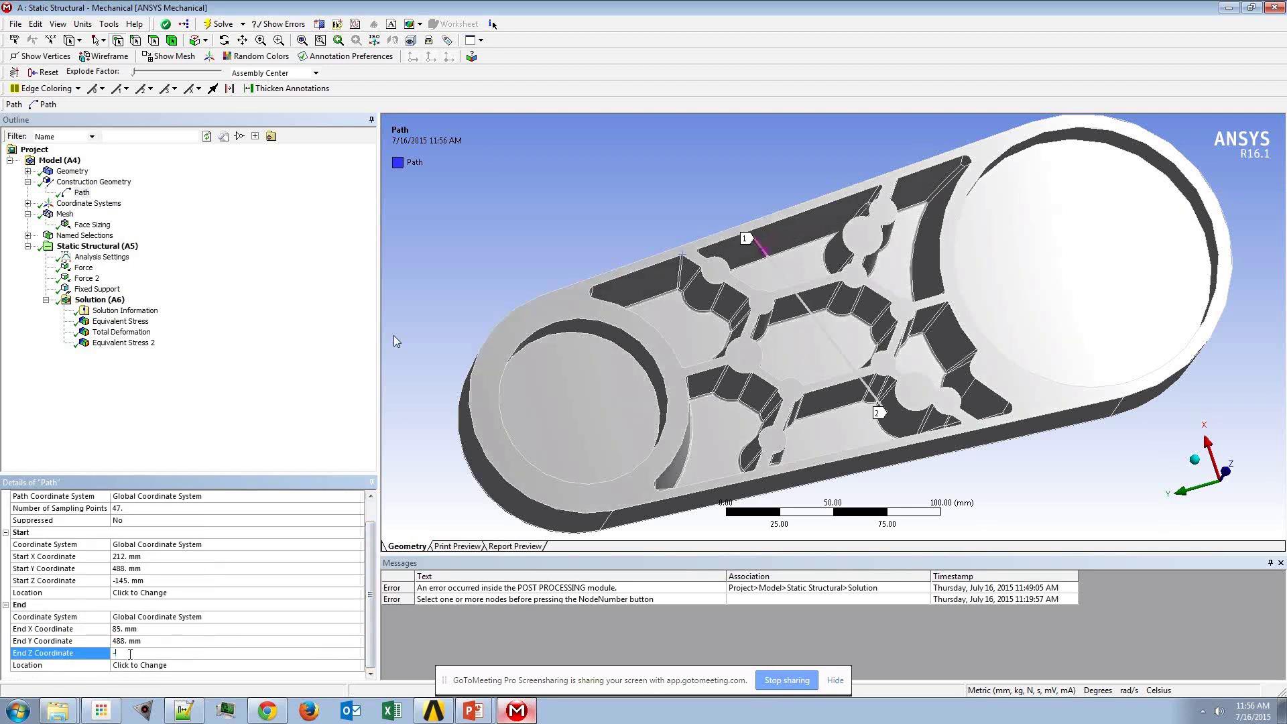
text(145)
click(737, 387)
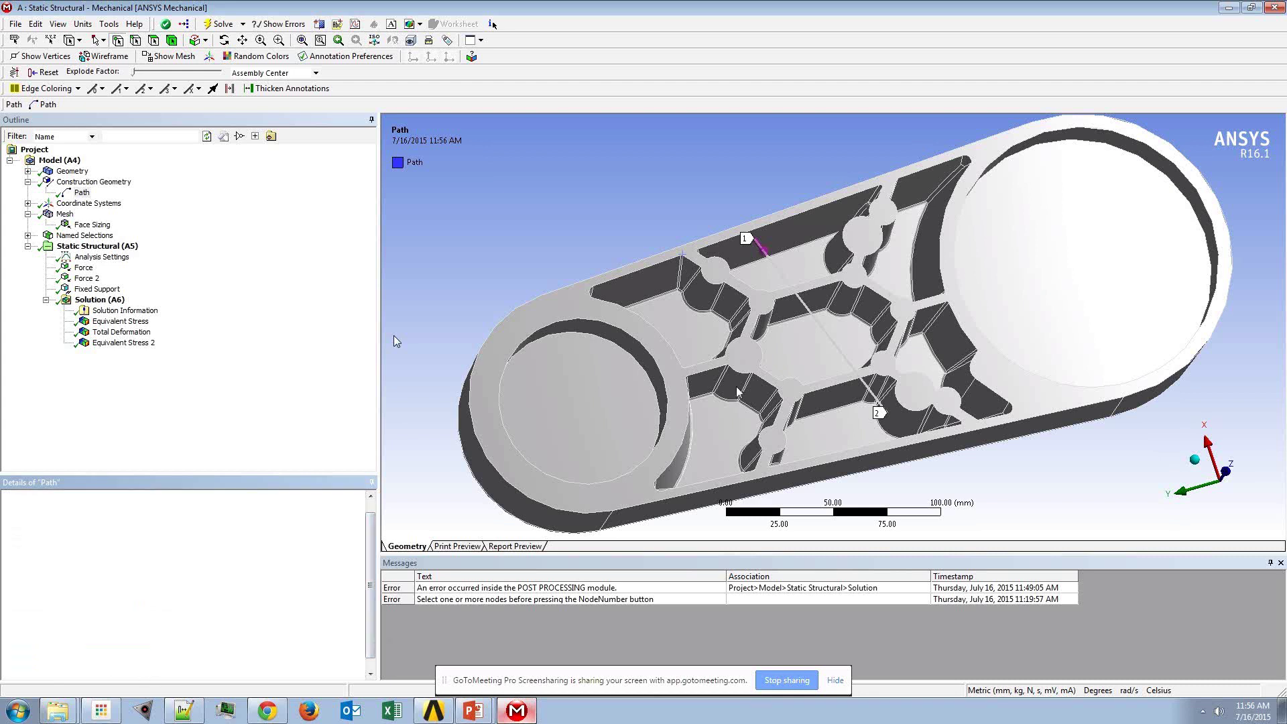
Step: Insert an additional Equivalent (von-Mises) stress result under the static structural solution
middle_drag(737, 388, 885, 348)
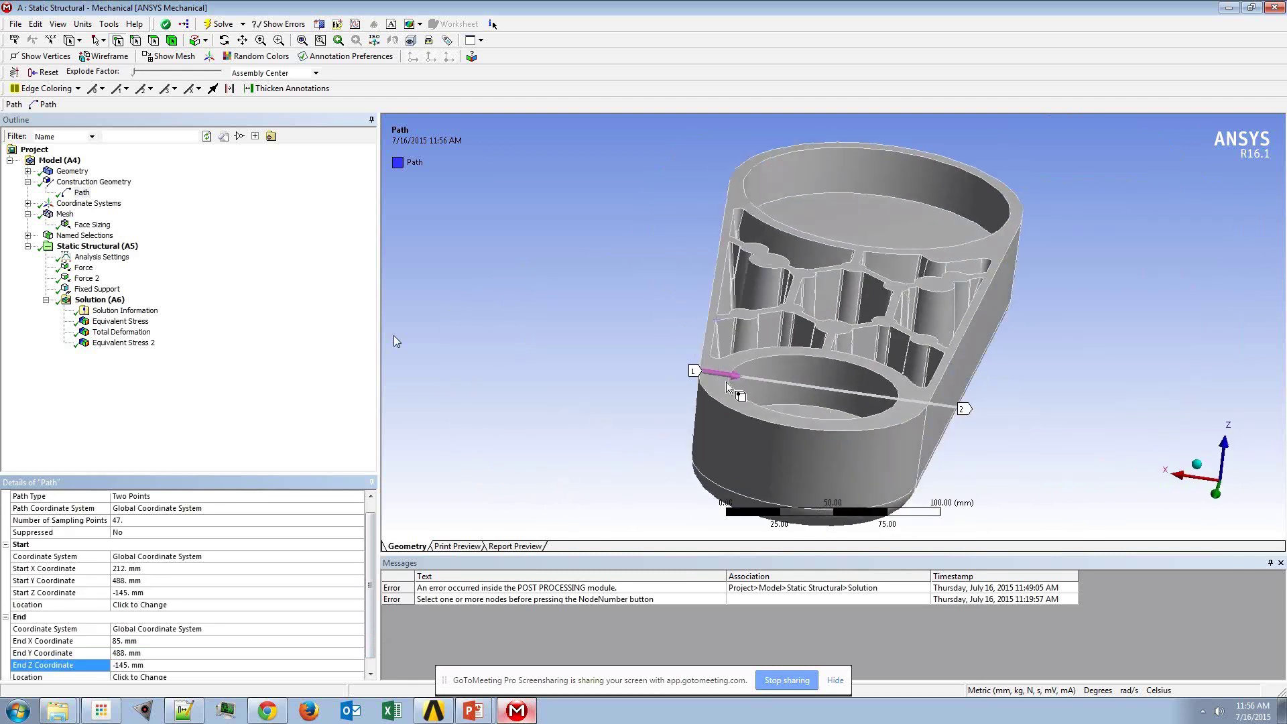
middle_drag(846, 407, 785, 393)
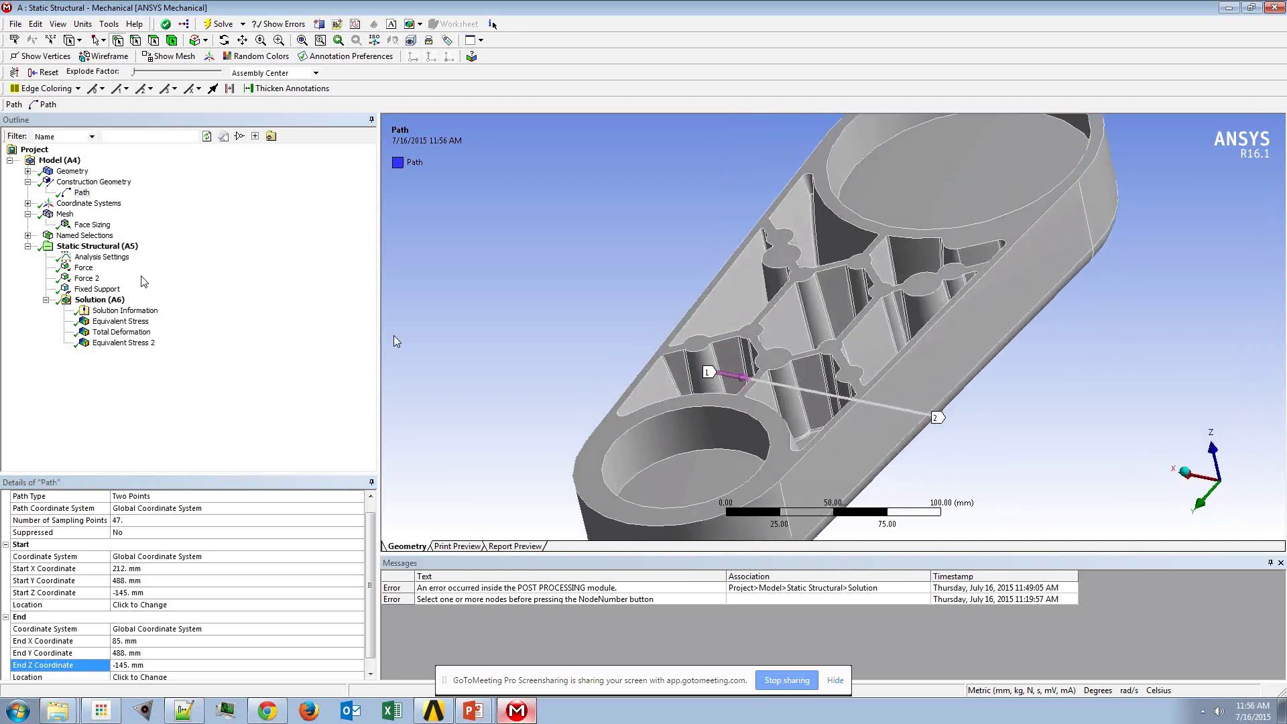
click(119, 302)
right_click(119, 302)
mouse_move(201, 305)
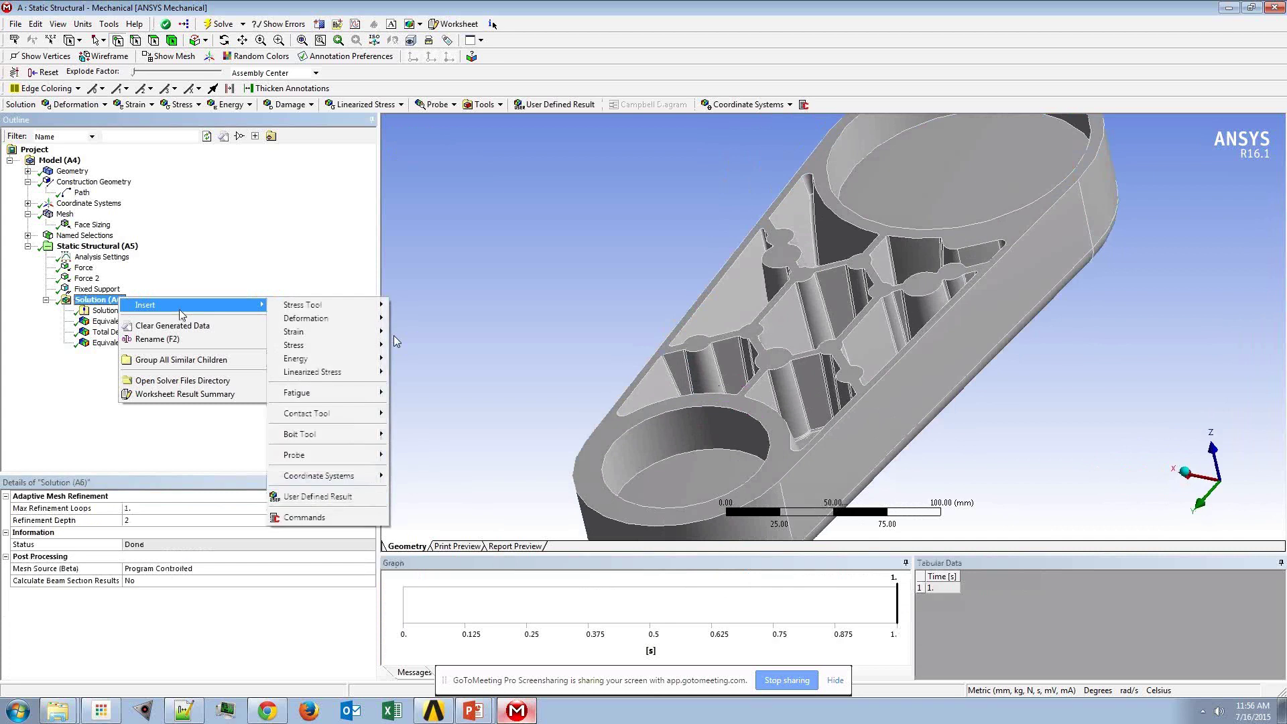
mouse_move(339, 345)
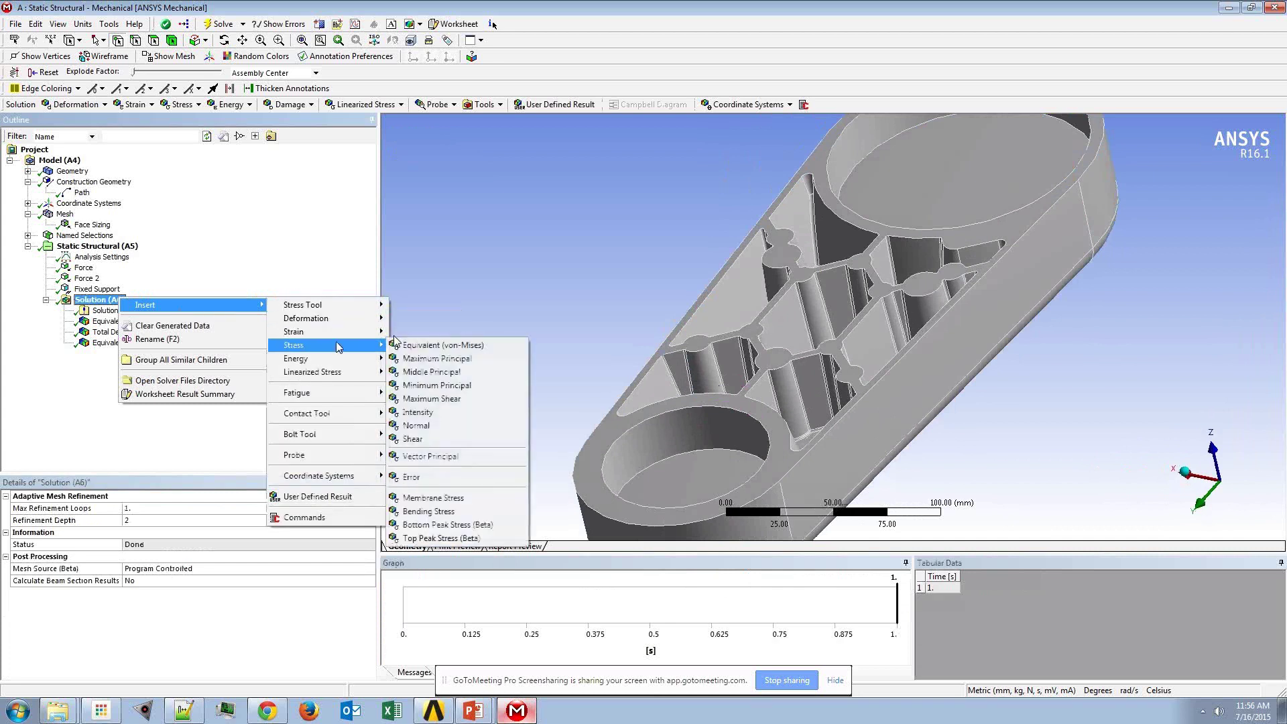
click(439, 346)
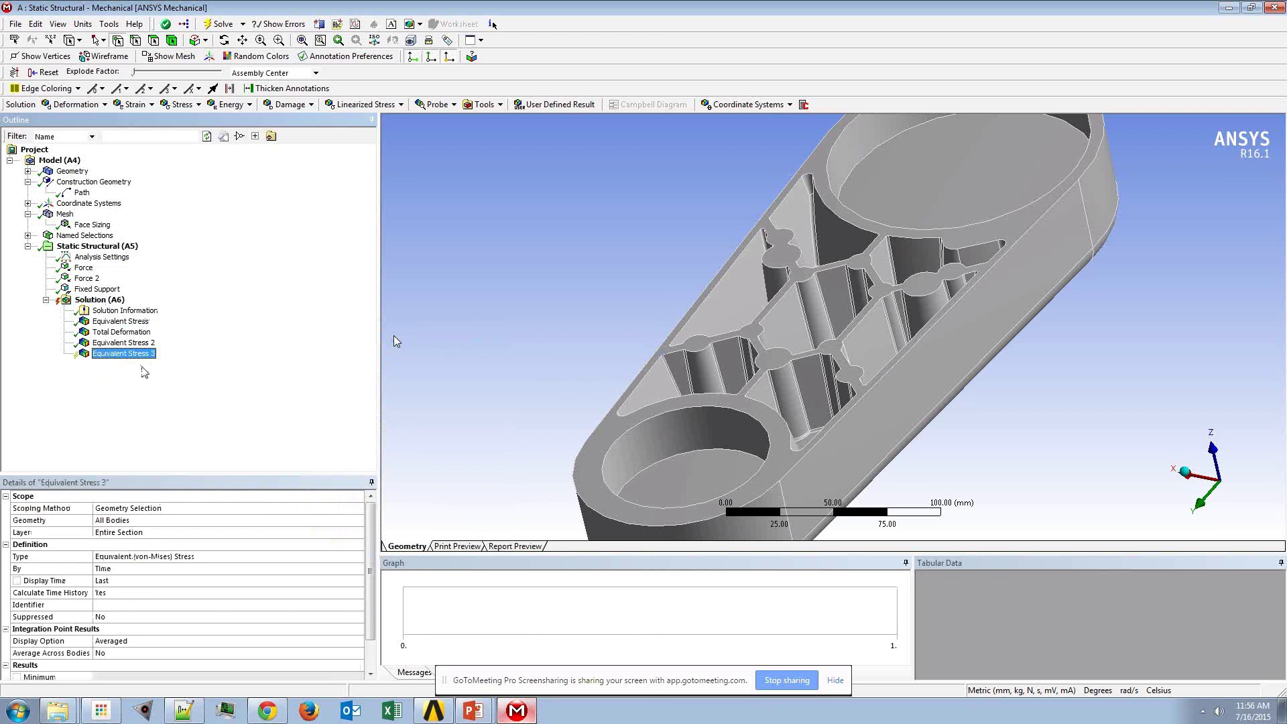
Step: Scope the third equivalent stress result to the existing construction path, using Path as the scoping method
click(223, 508)
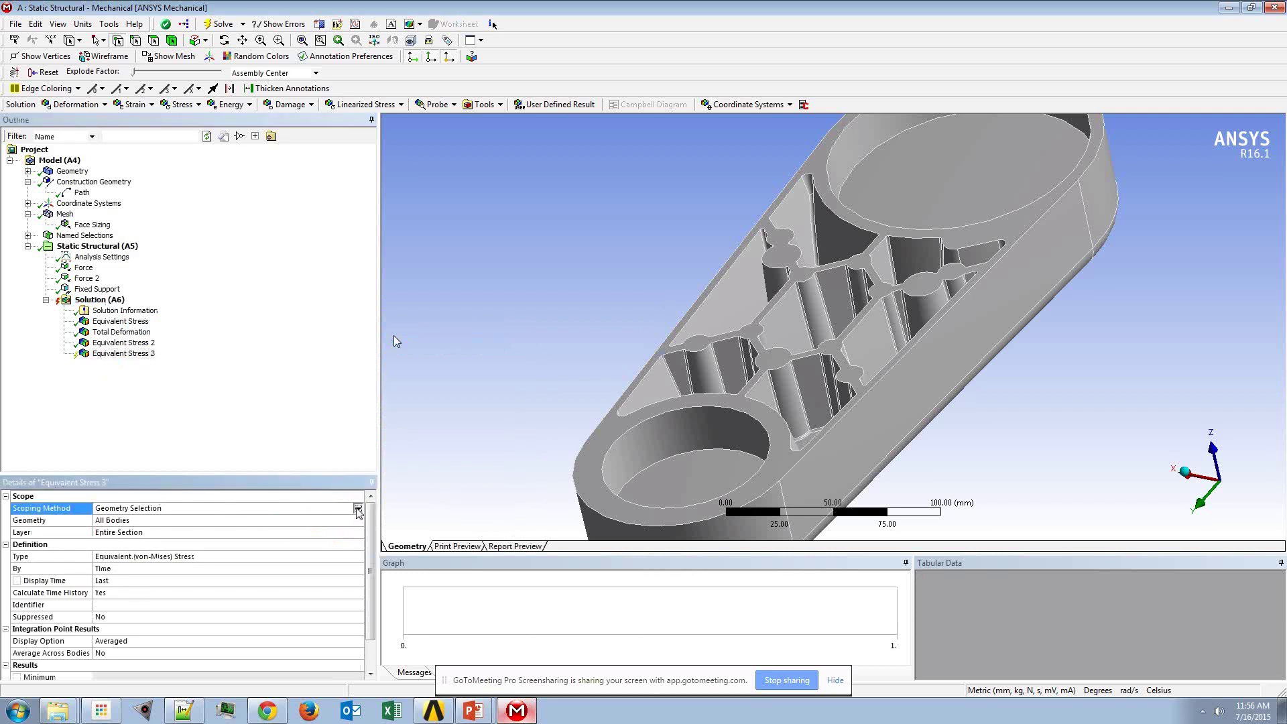
click(358, 510)
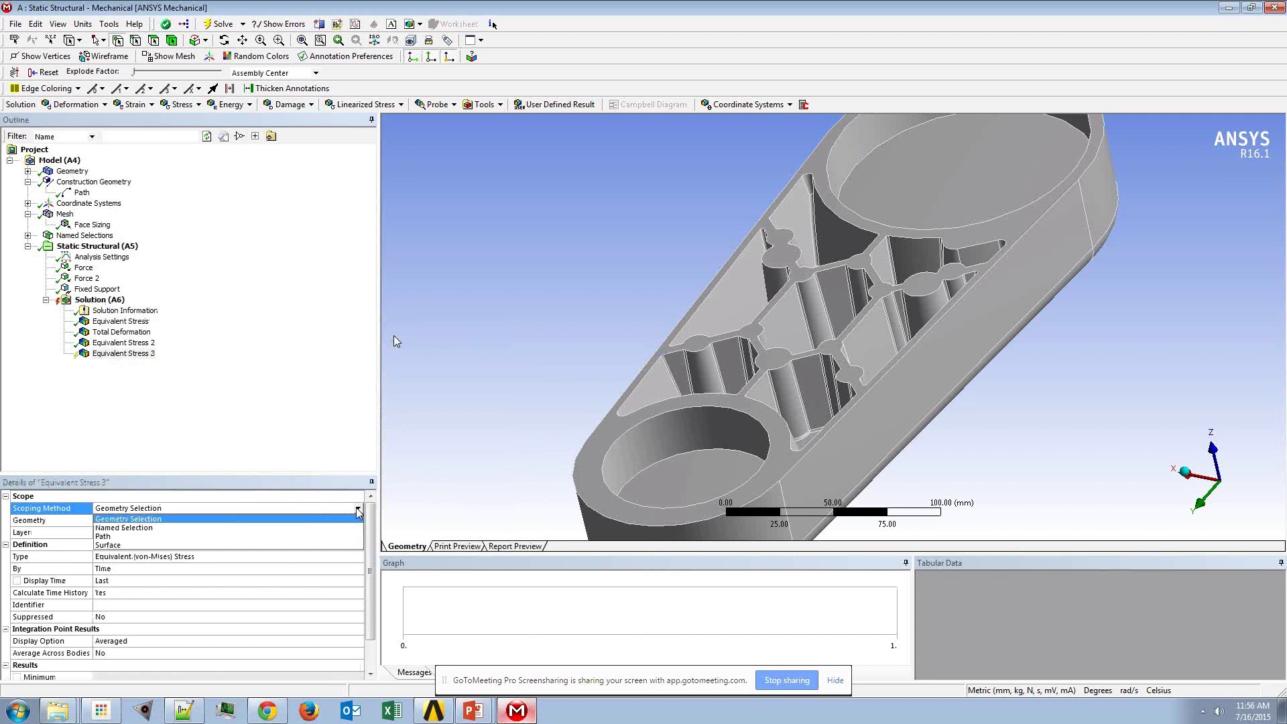
click(171, 536)
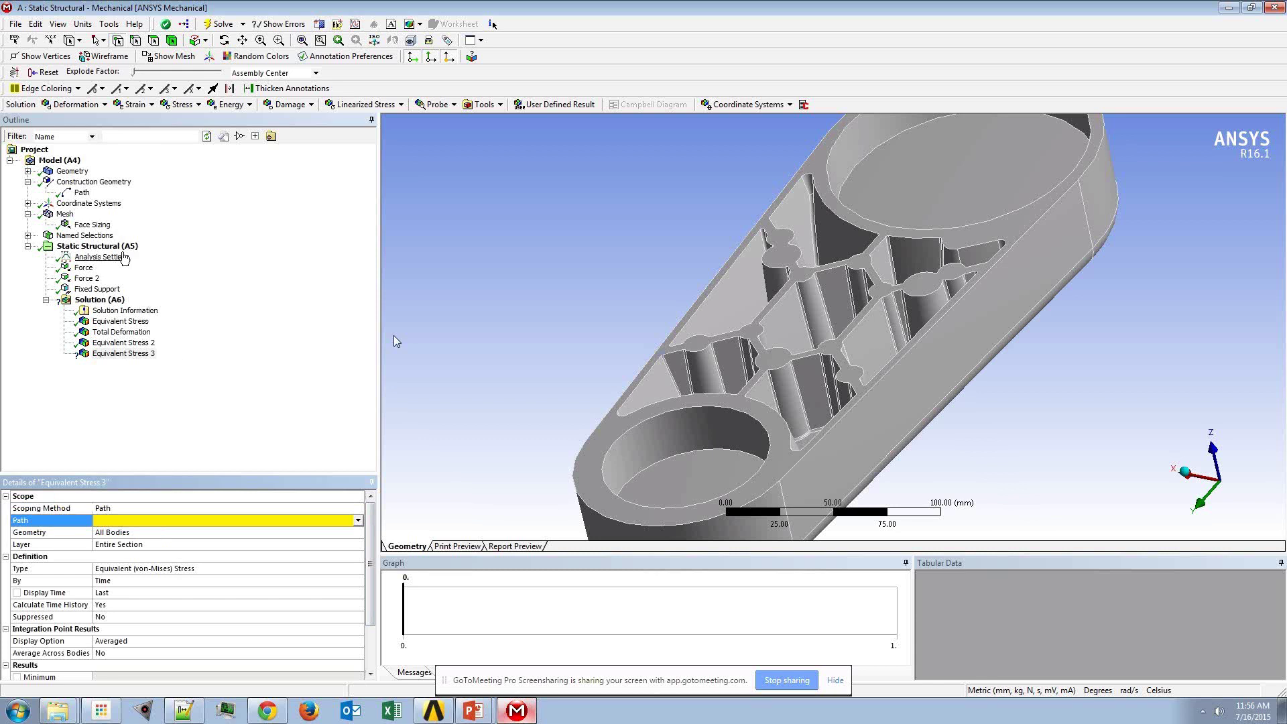
click(81, 193)
right_click(82, 193)
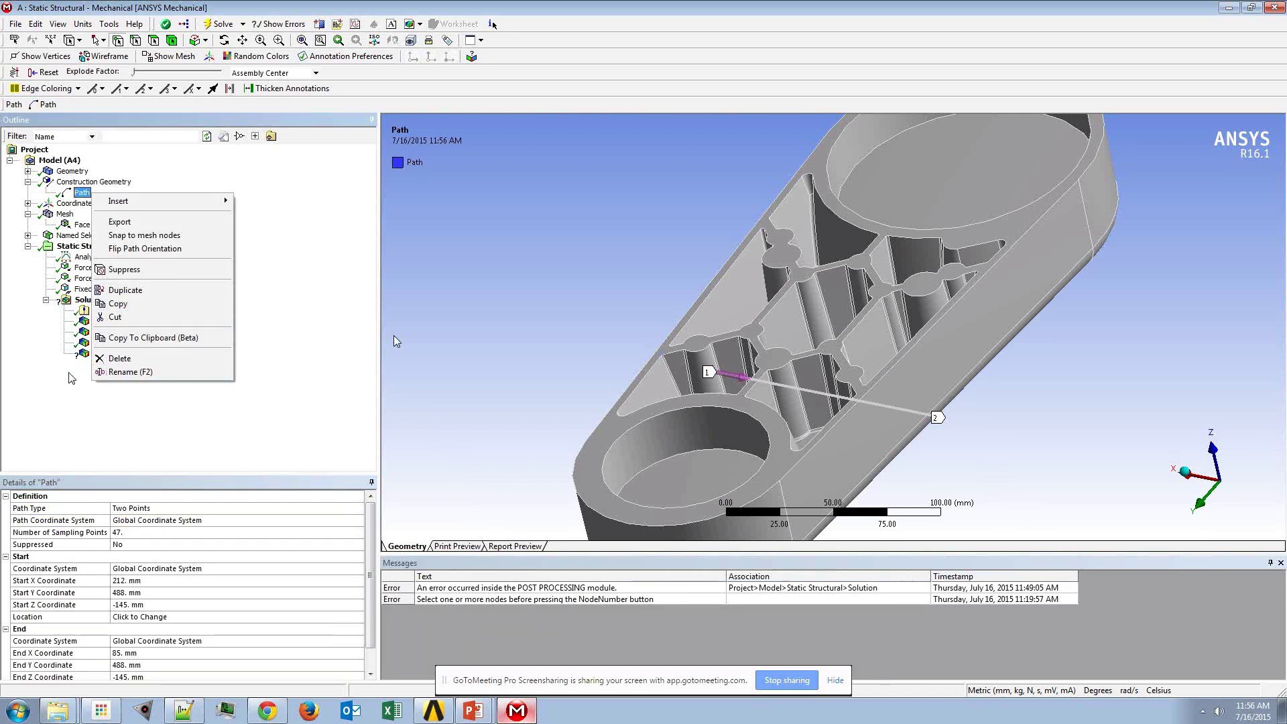
click(142, 354)
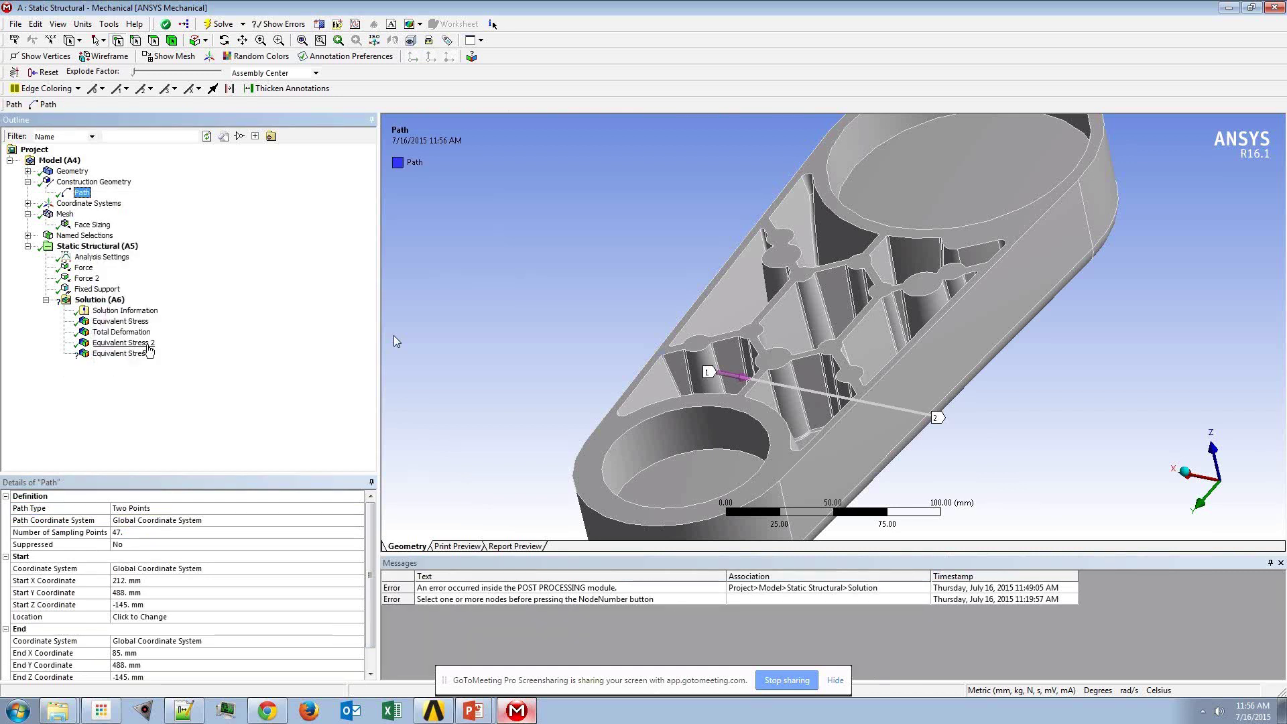
click(260, 521)
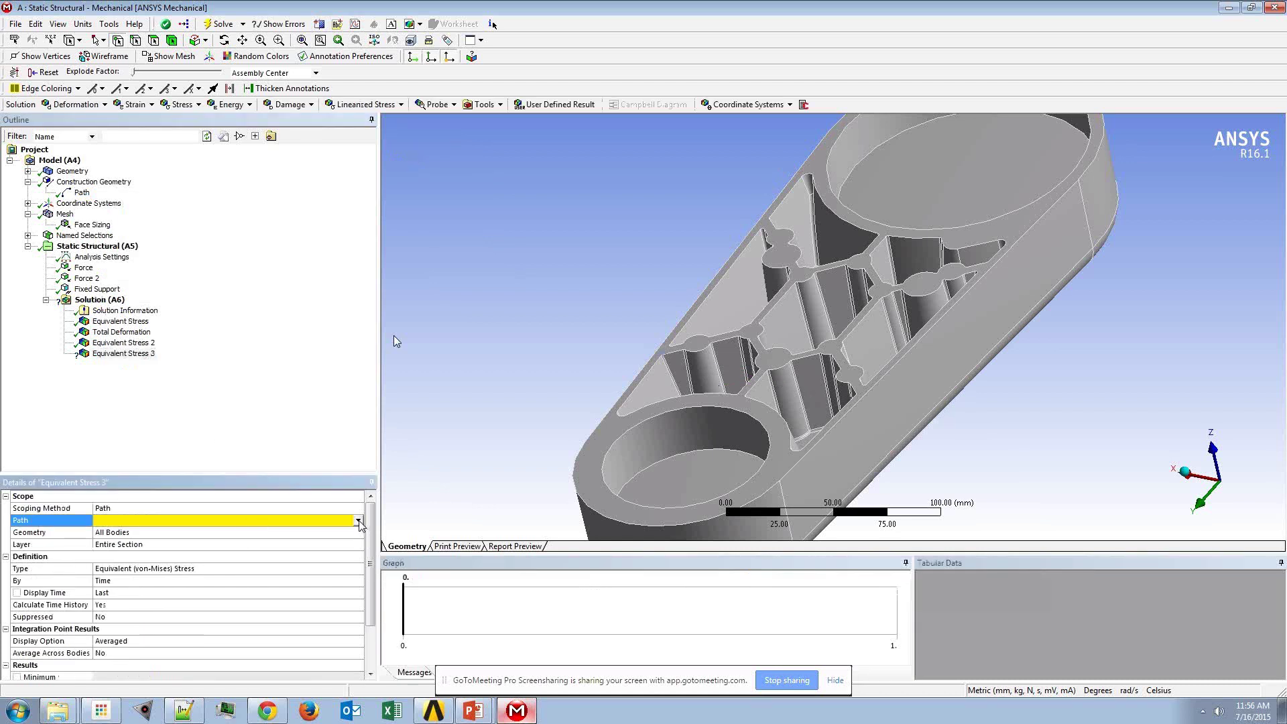
click(358, 520)
click(134, 531)
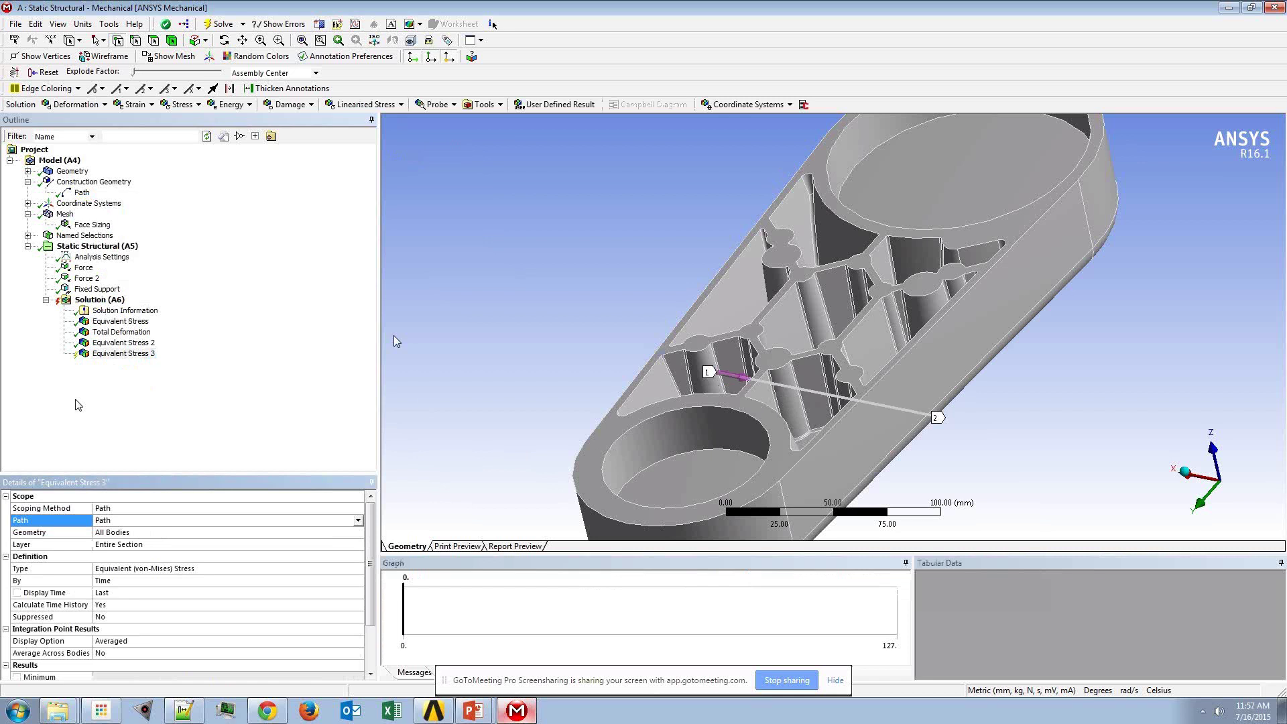
Step: Evaluate all results and enlarge the graph area to examine the stress plot and tabular values along the path
right_click(120, 353)
click(181, 381)
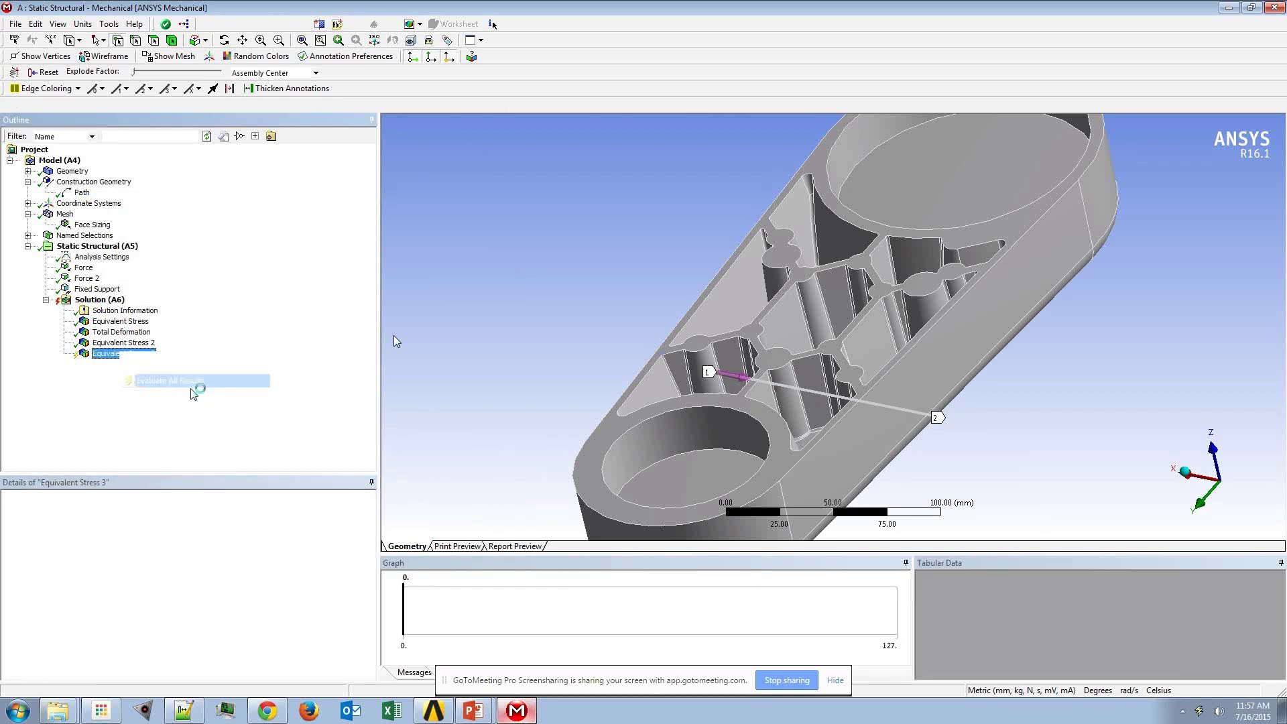
middle_drag(677, 409, 700, 393)
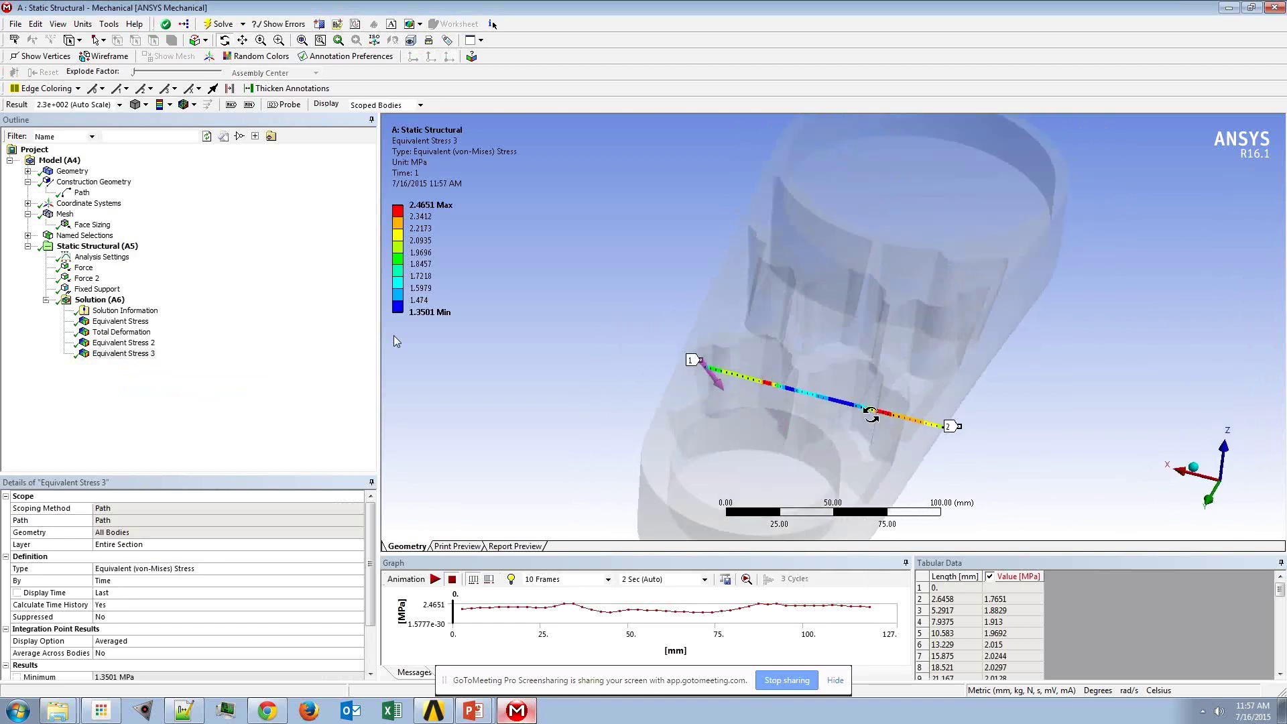
drag(748, 555, 727, 454)
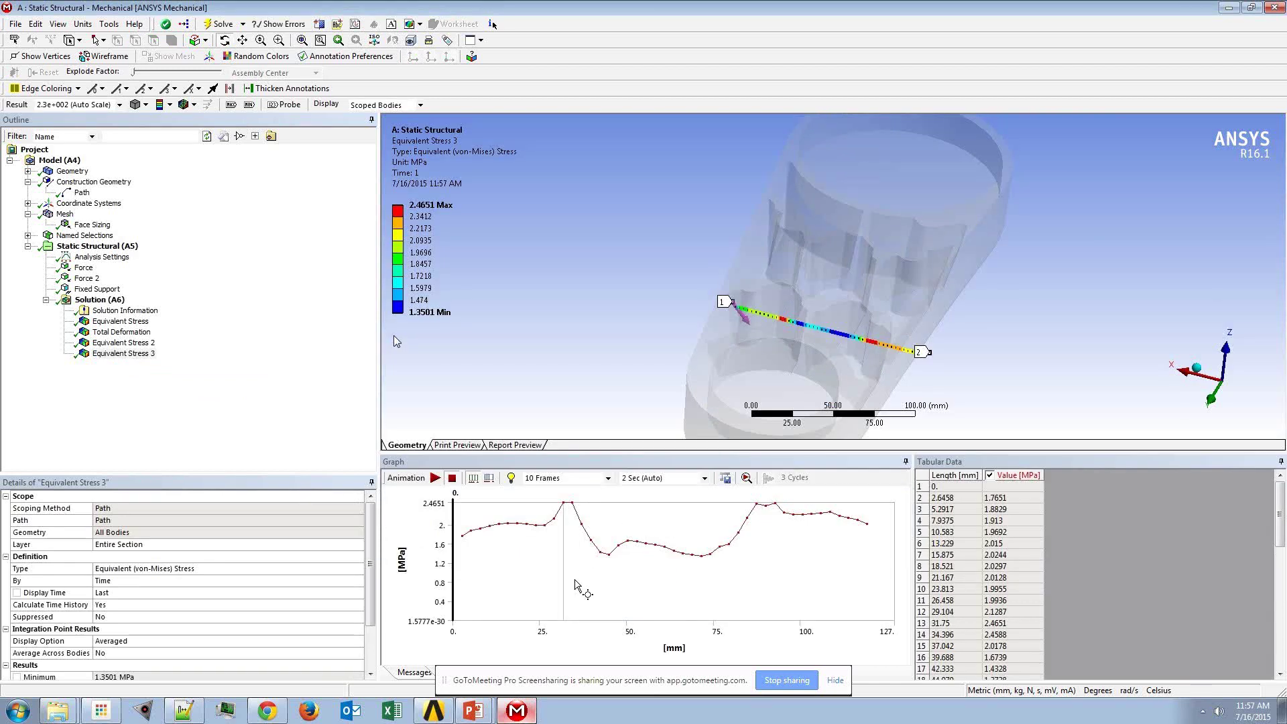
right_click(949, 487)
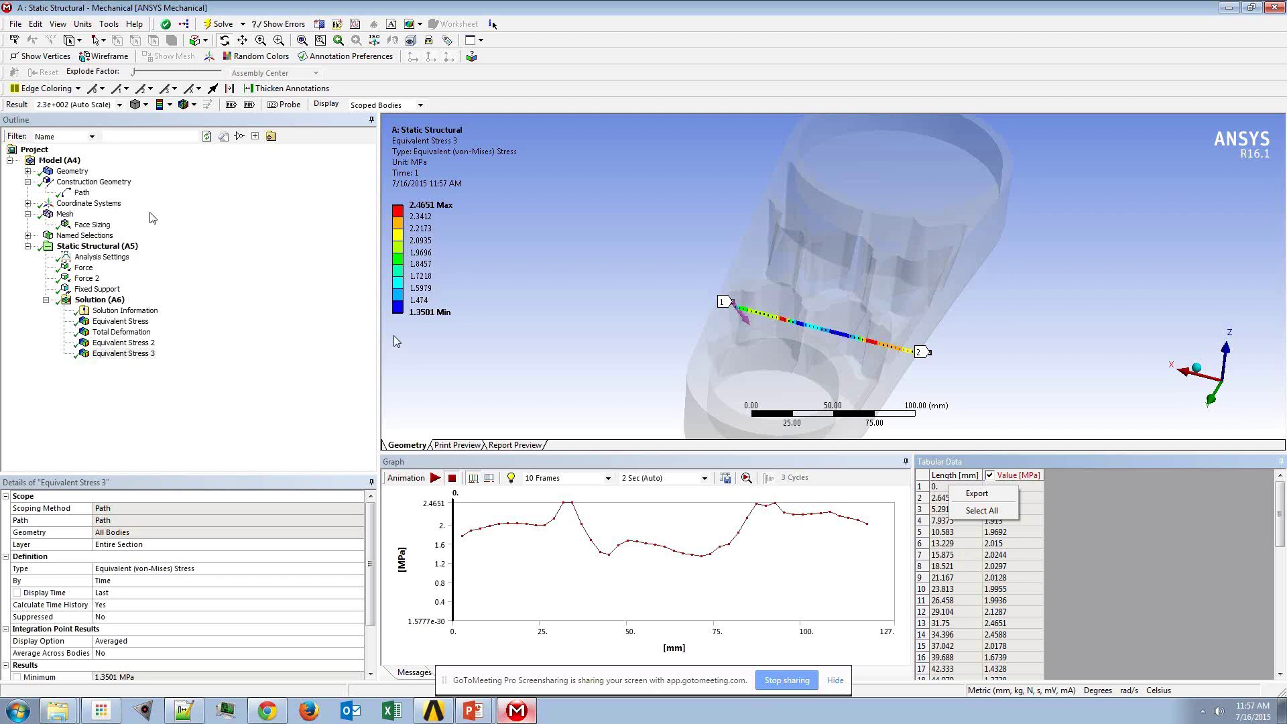
Step: Insert a surface under Construction Geometry and rename it Surface-cart
right_click(125, 182)
mouse_move(184, 193)
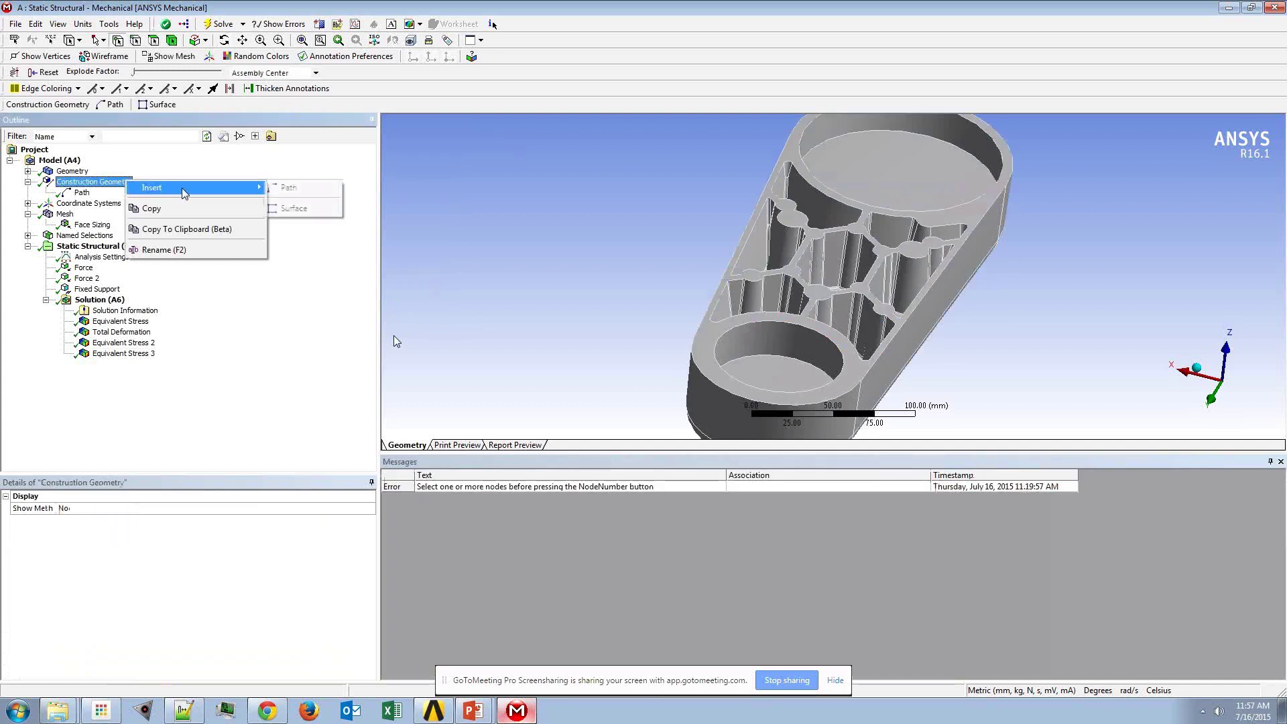
click(300, 217)
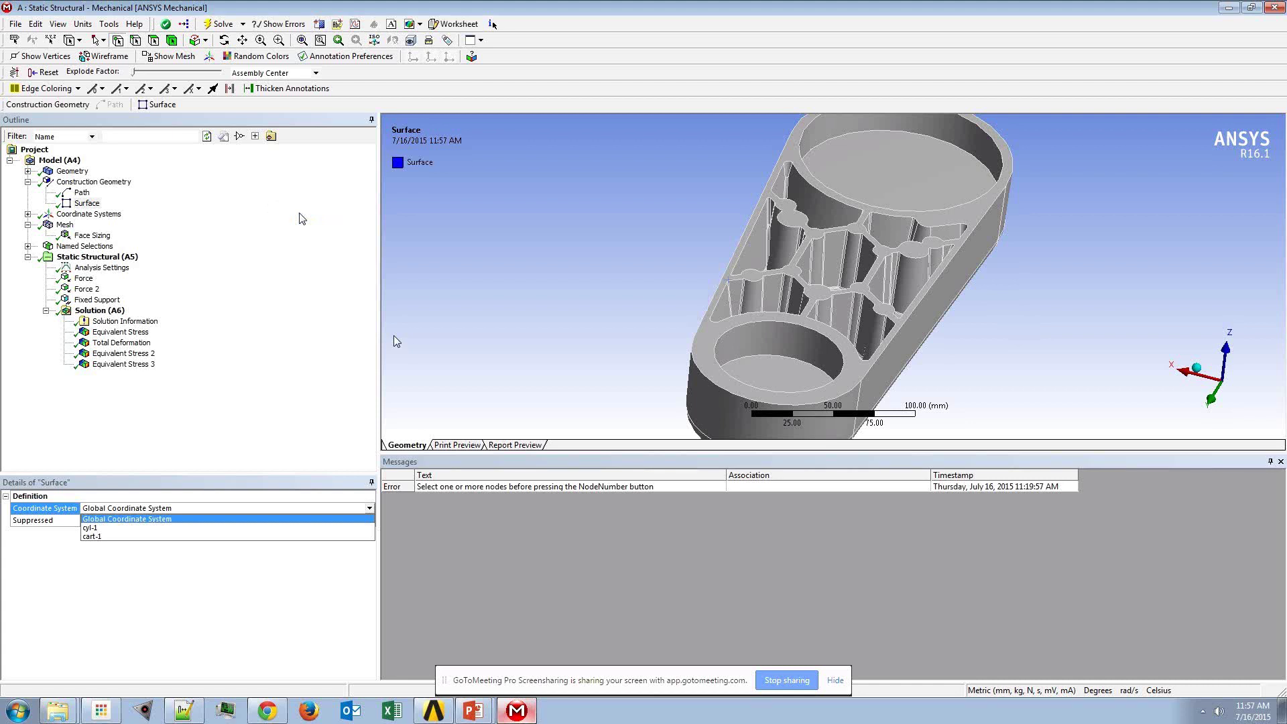
right_click(92, 210)
click(114, 337)
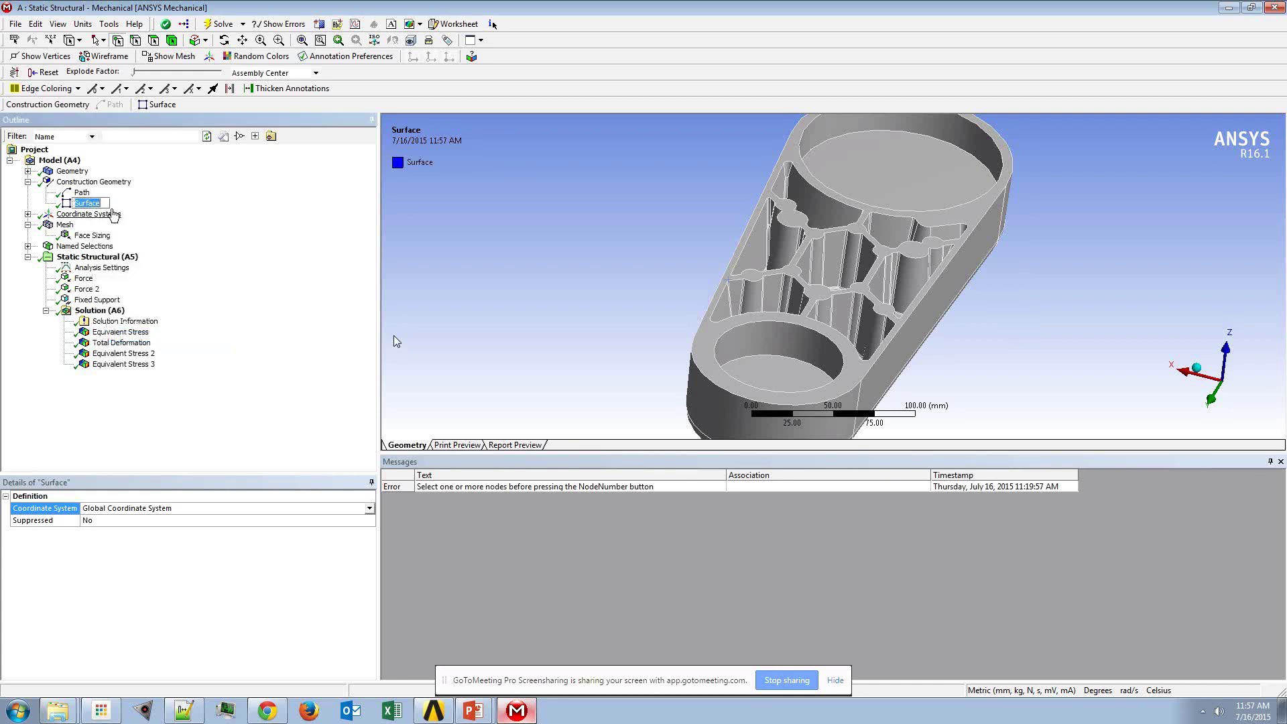
click(110, 204)
text(-cen)
key(Return)
Step: Review the cart-1 coordinate system and assign it to Surface-cart as its coordinate system
click(28, 214)
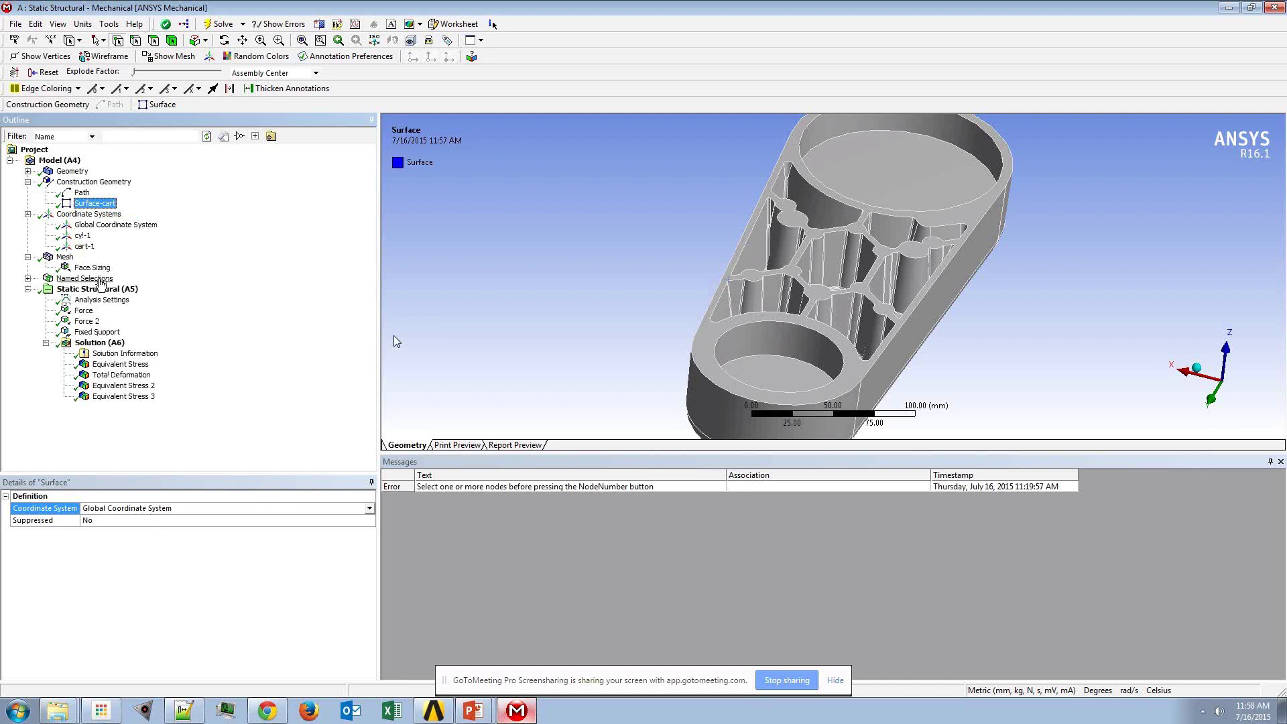
click(83, 246)
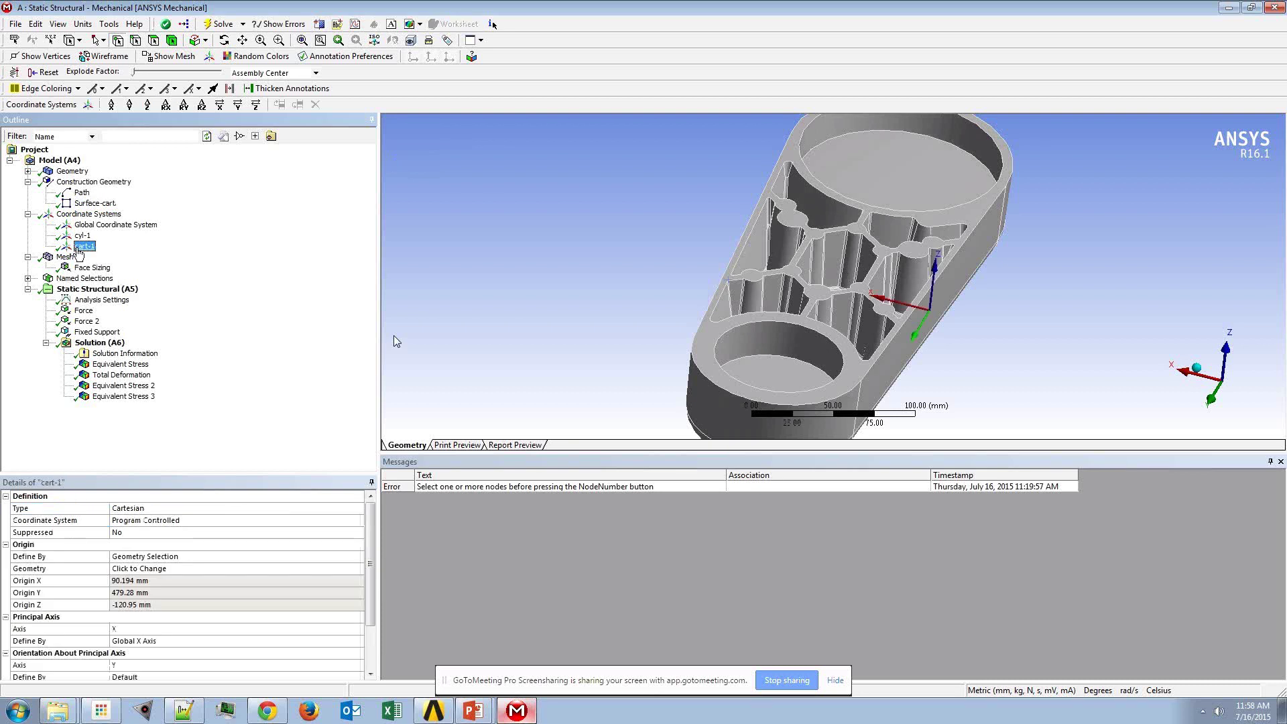
click(95, 203)
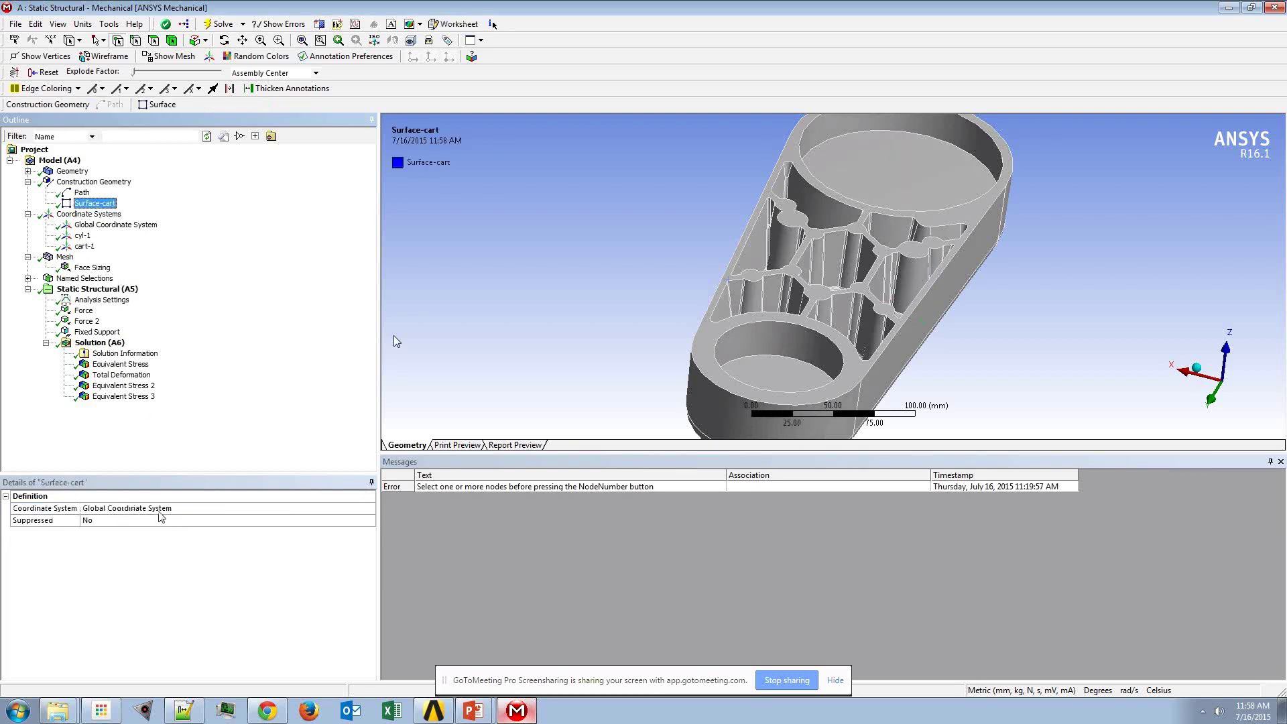
click(248, 509)
click(357, 508)
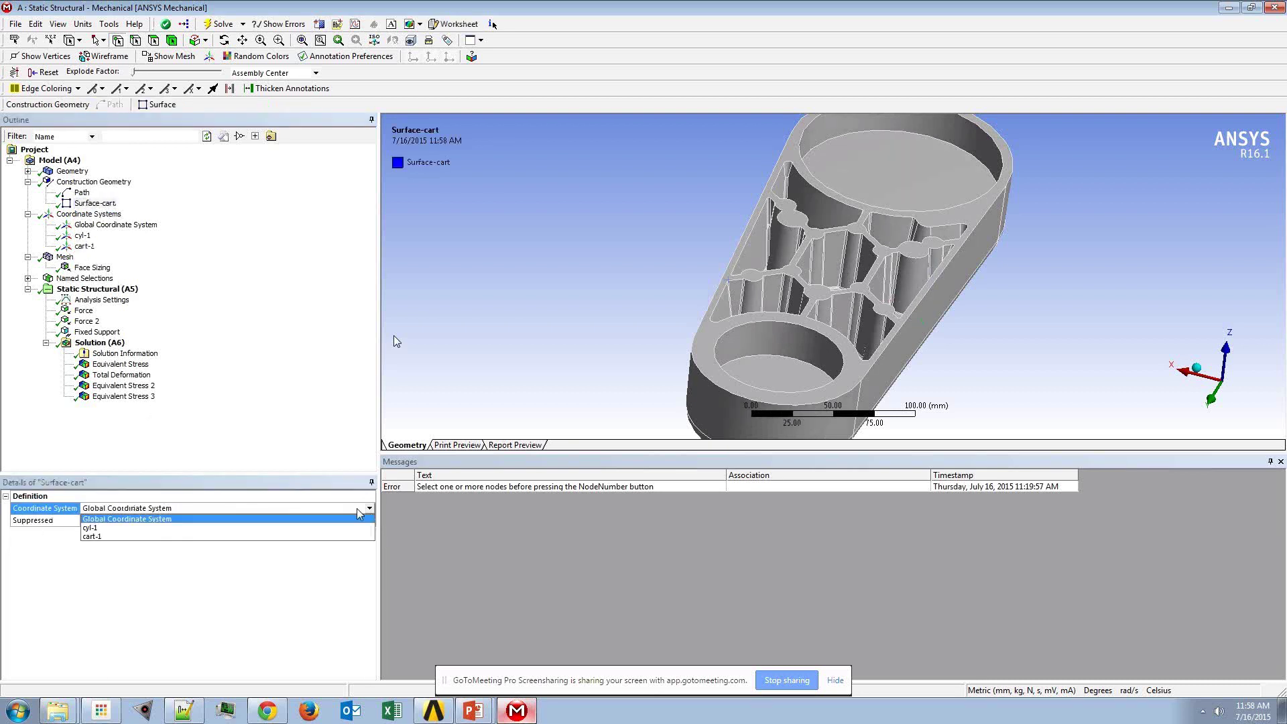
click(181, 537)
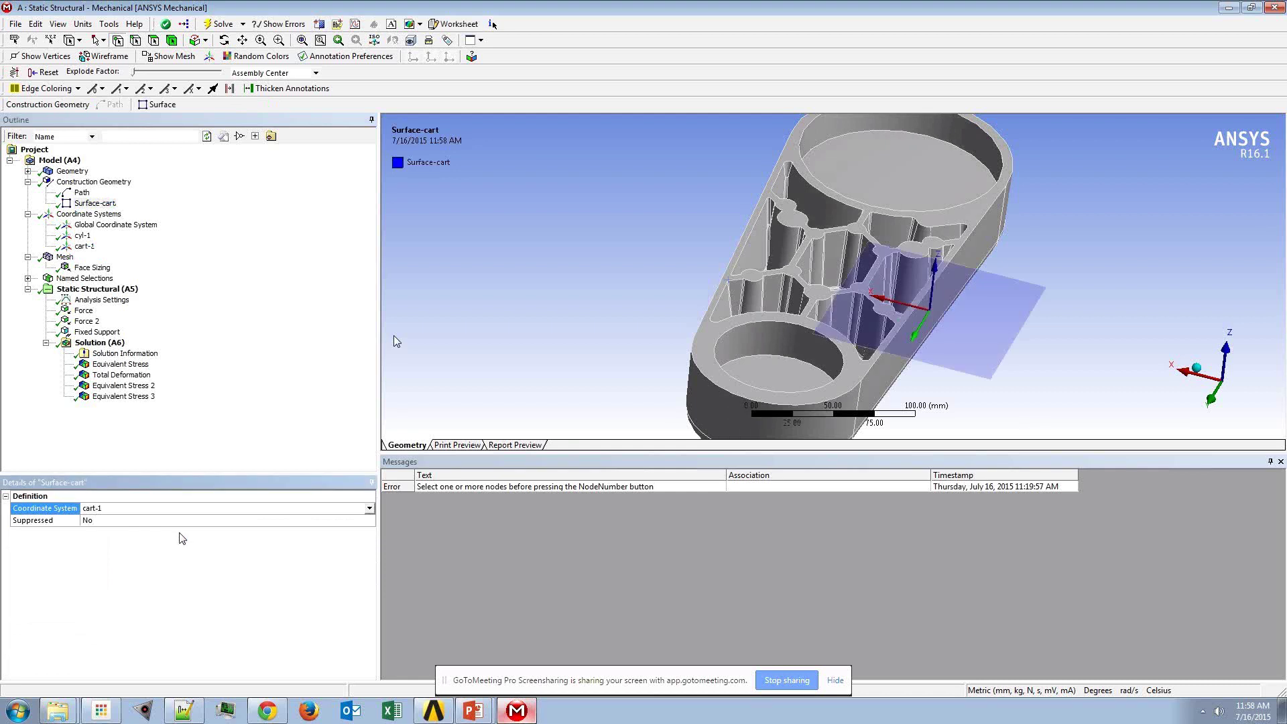
middle_drag(878, 287, 702, 262)
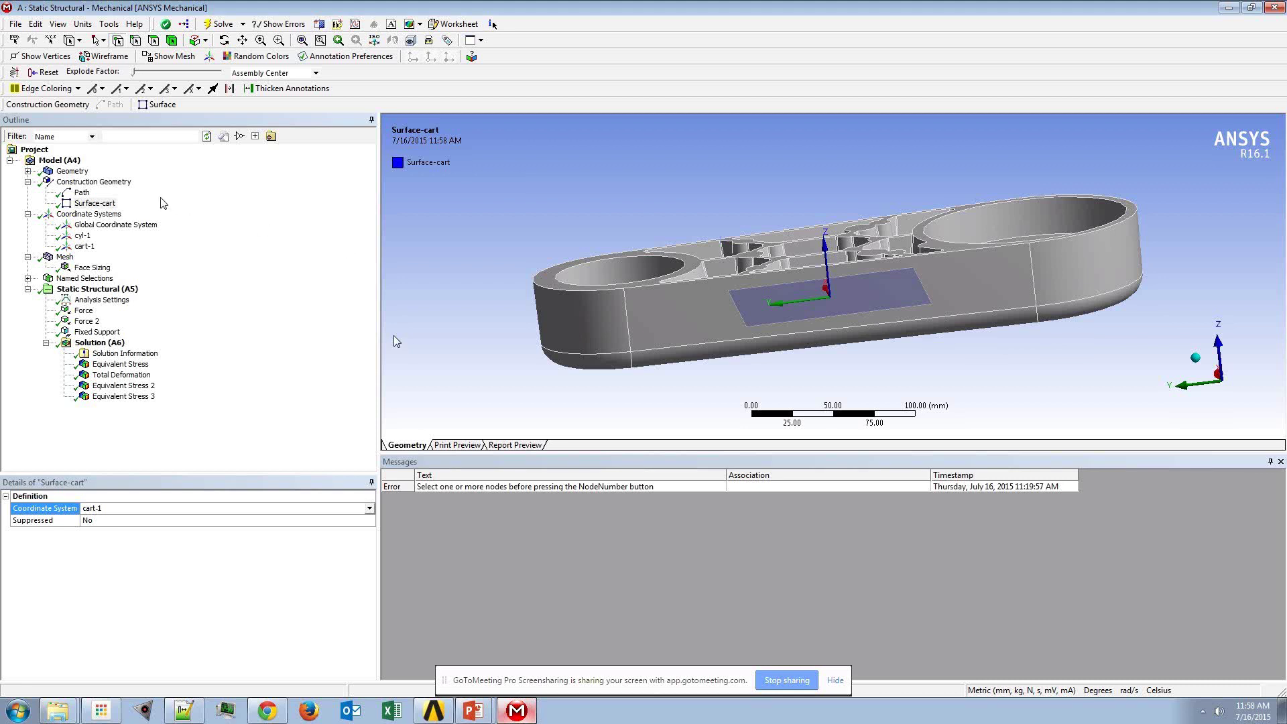
Step: Insert a second construction surface and assign it the cyl-1 coordinate system
click(130, 183)
right_click(130, 183)
mouse_move(255, 187)
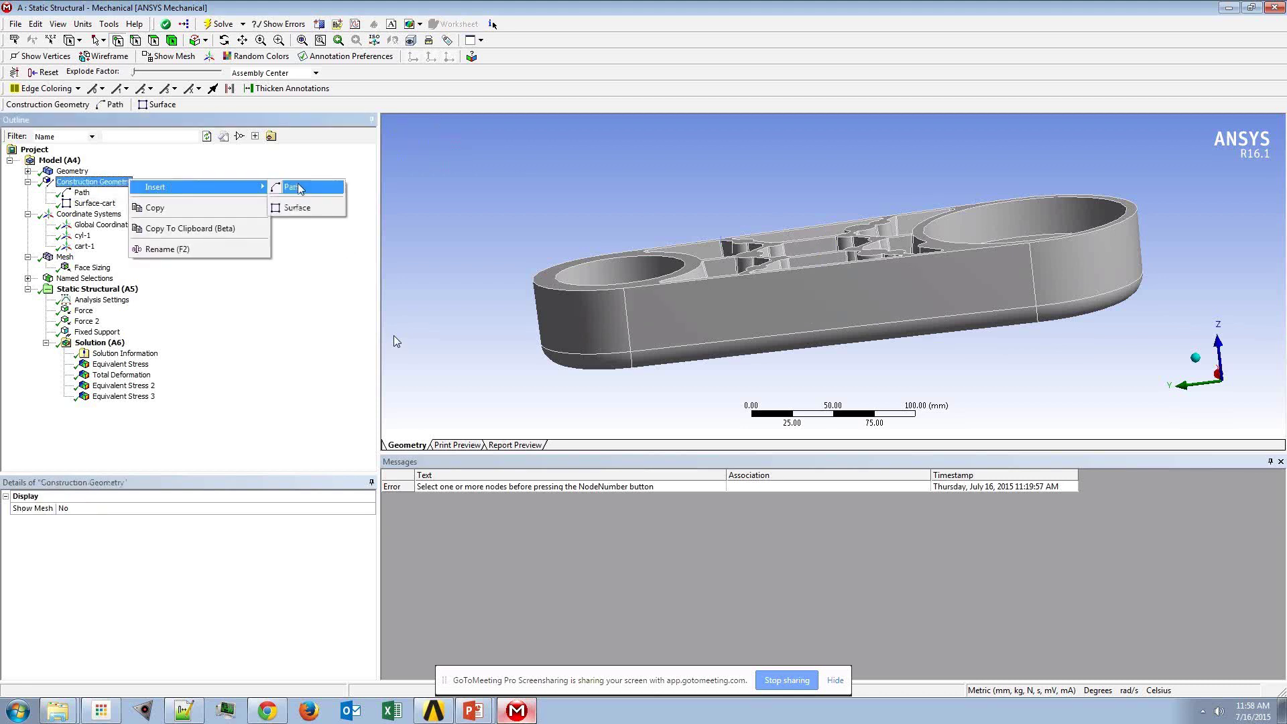
click(308, 212)
click(199, 507)
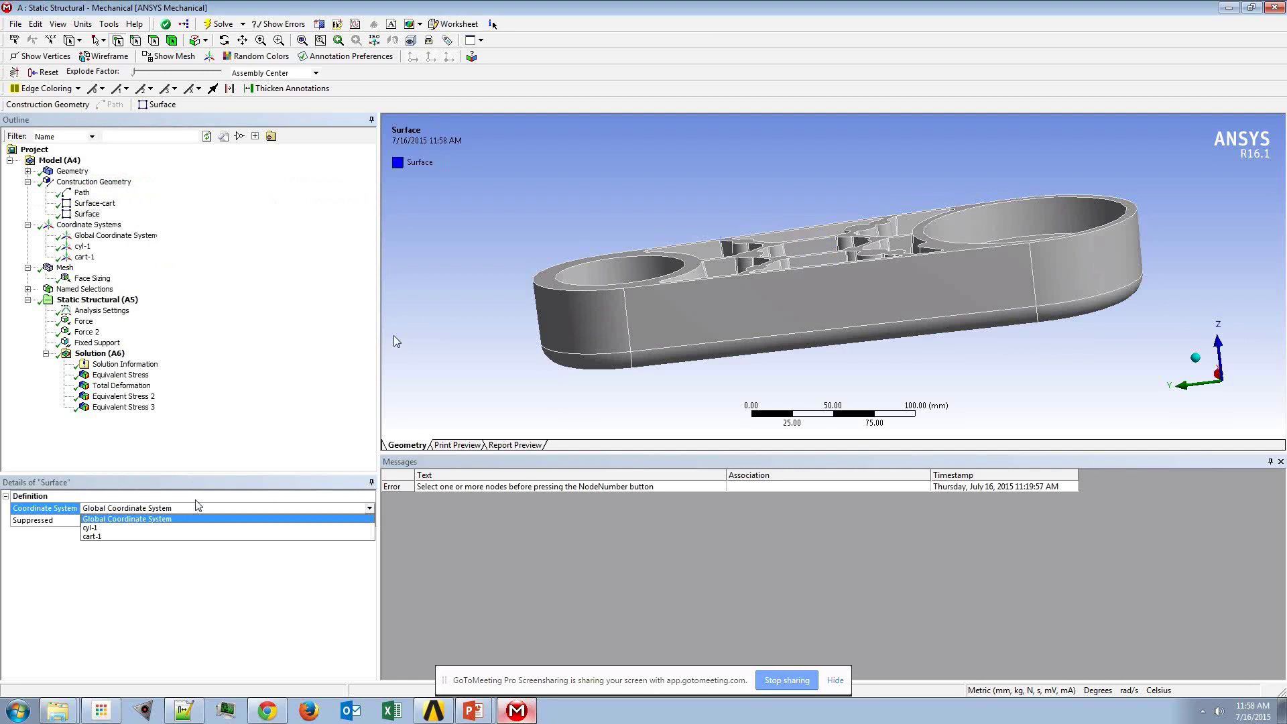
click(124, 528)
Step: Set the cylindrical construction surface's radius to 45 mm
click(133, 521)
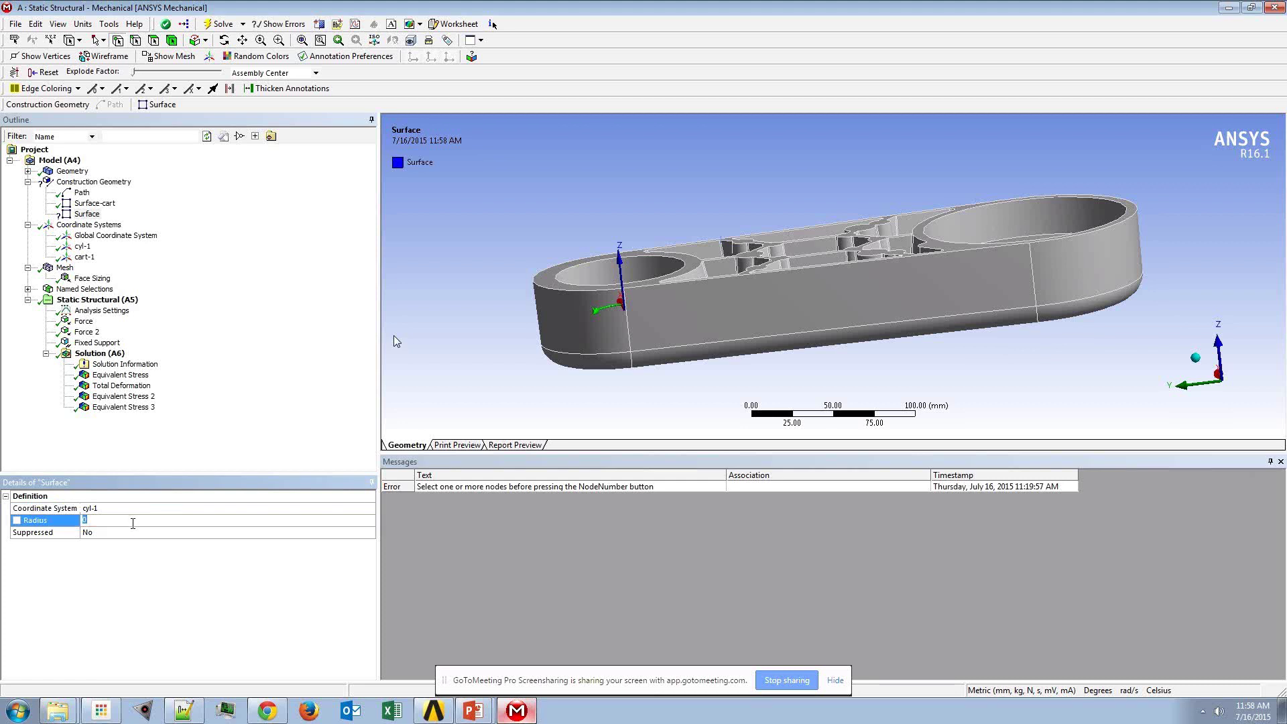
text(1)
text(5)
key(Return)
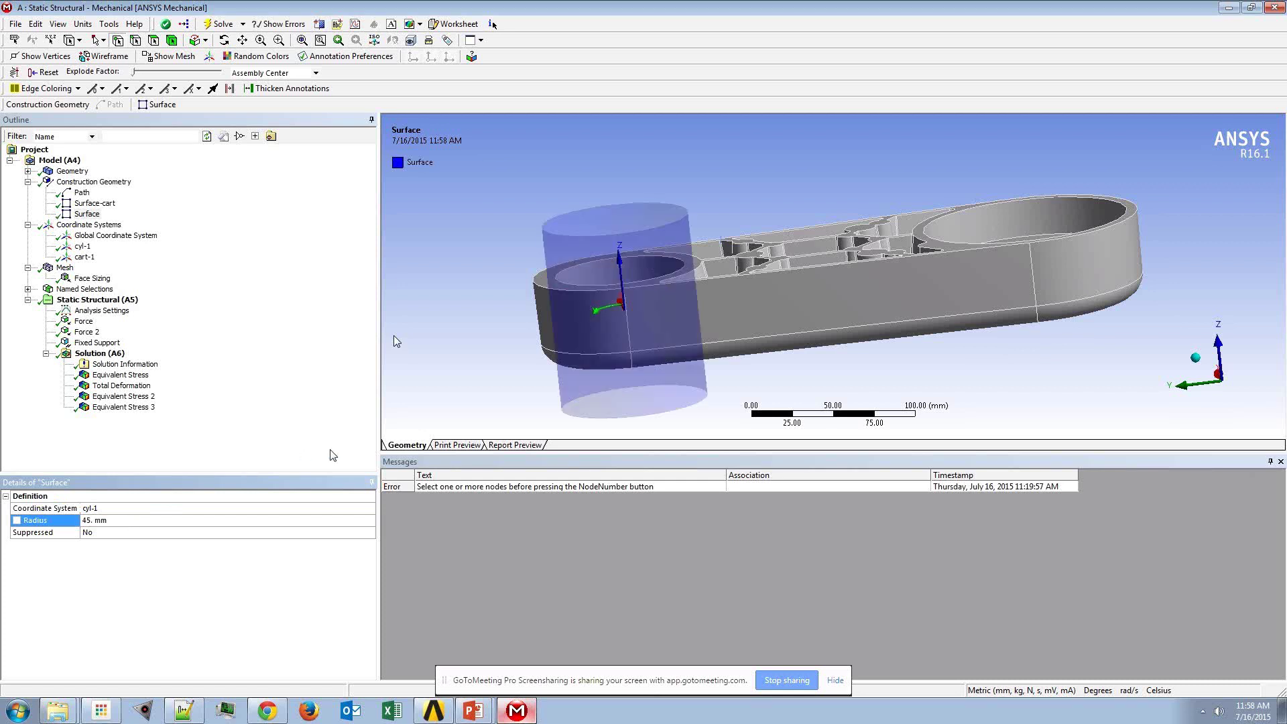
middle_drag(852, 287, 859, 348)
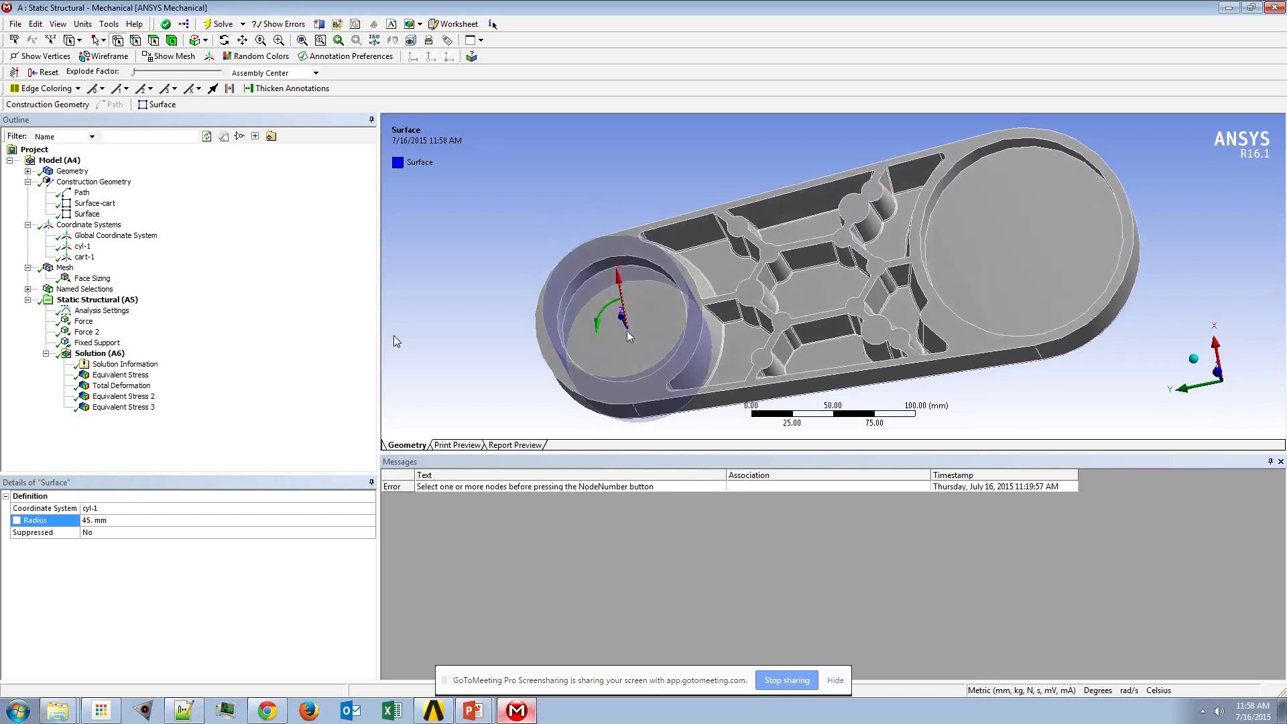
Step: Rename the cylindrical construction surface as Surface-cyl
click(96, 215)
right_click(95, 214)
click(144, 349)
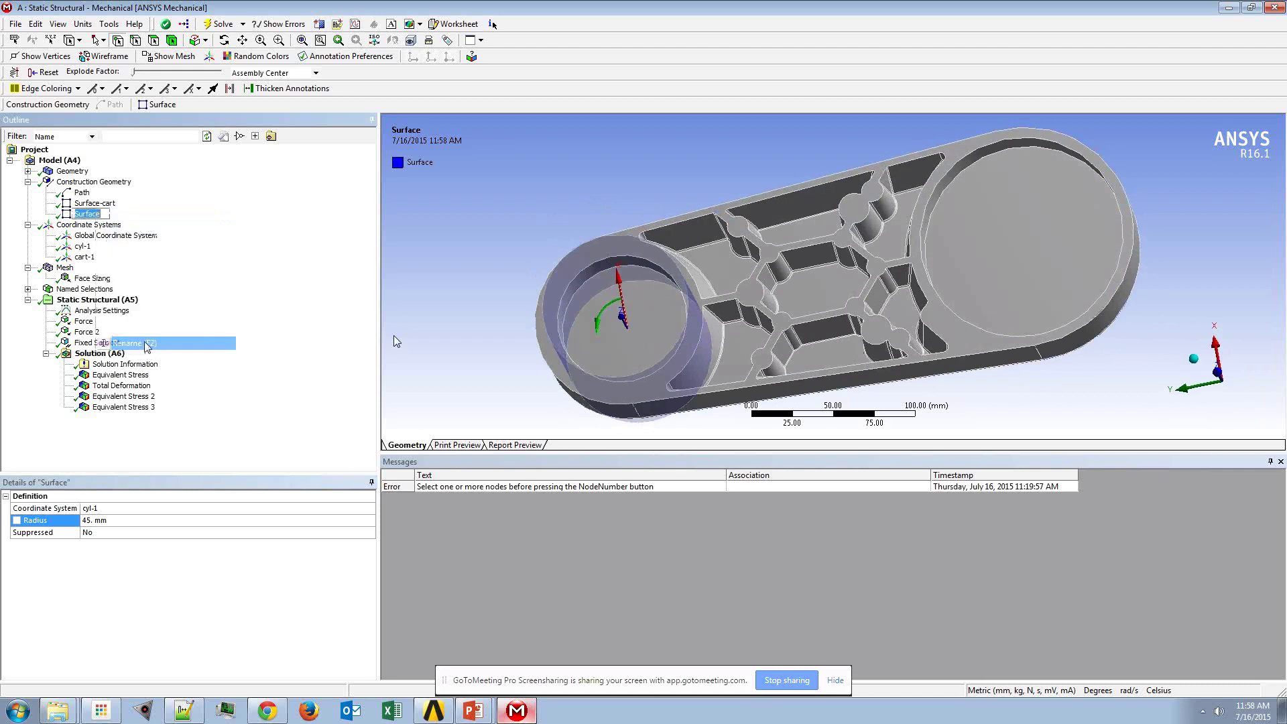
click(104, 215)
text(-)
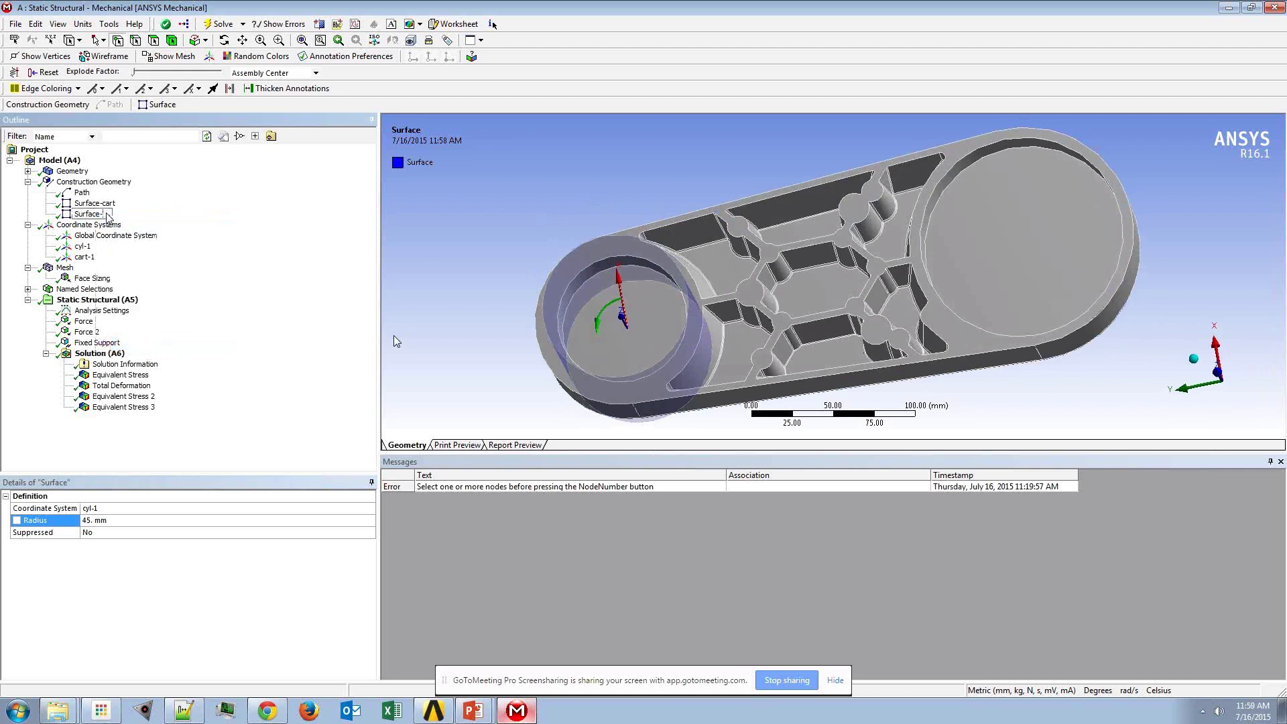
text(cyl)
key(Return)
middle_drag(714, 321, 720, 297)
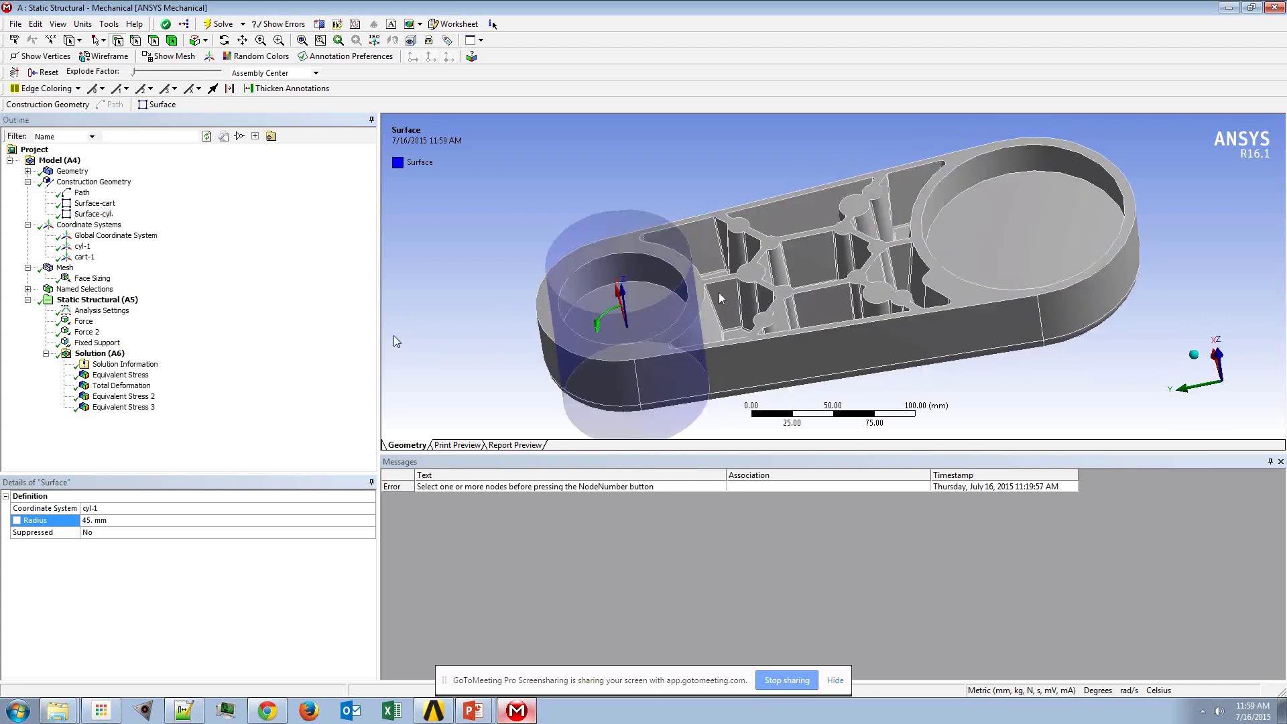
Step: Insert an additional Total Deformation result under the static structural solution
click(101, 354)
right_click(102, 354)
mouse_move(171, 364)
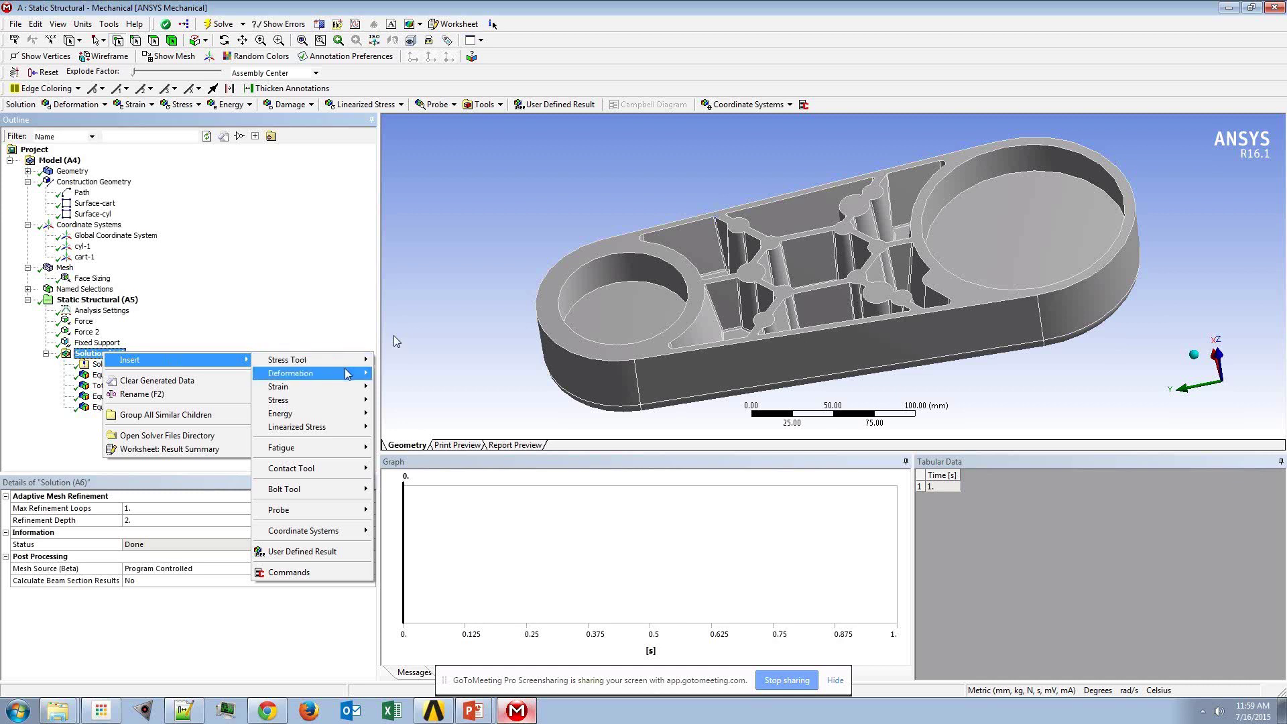
mouse_move(348, 374)
click(421, 373)
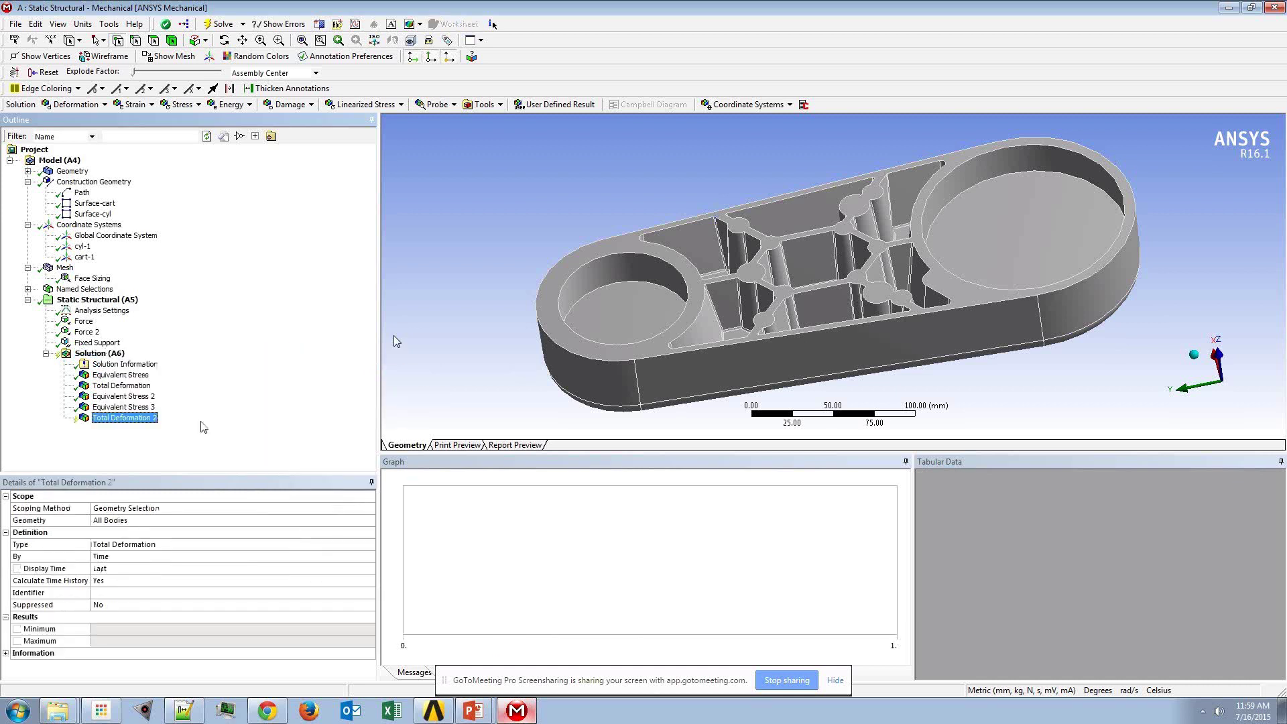
Step: Scope the second total deformation result to Surface-cyl, using Surface as the scoping method
click(252, 508)
click(253, 508)
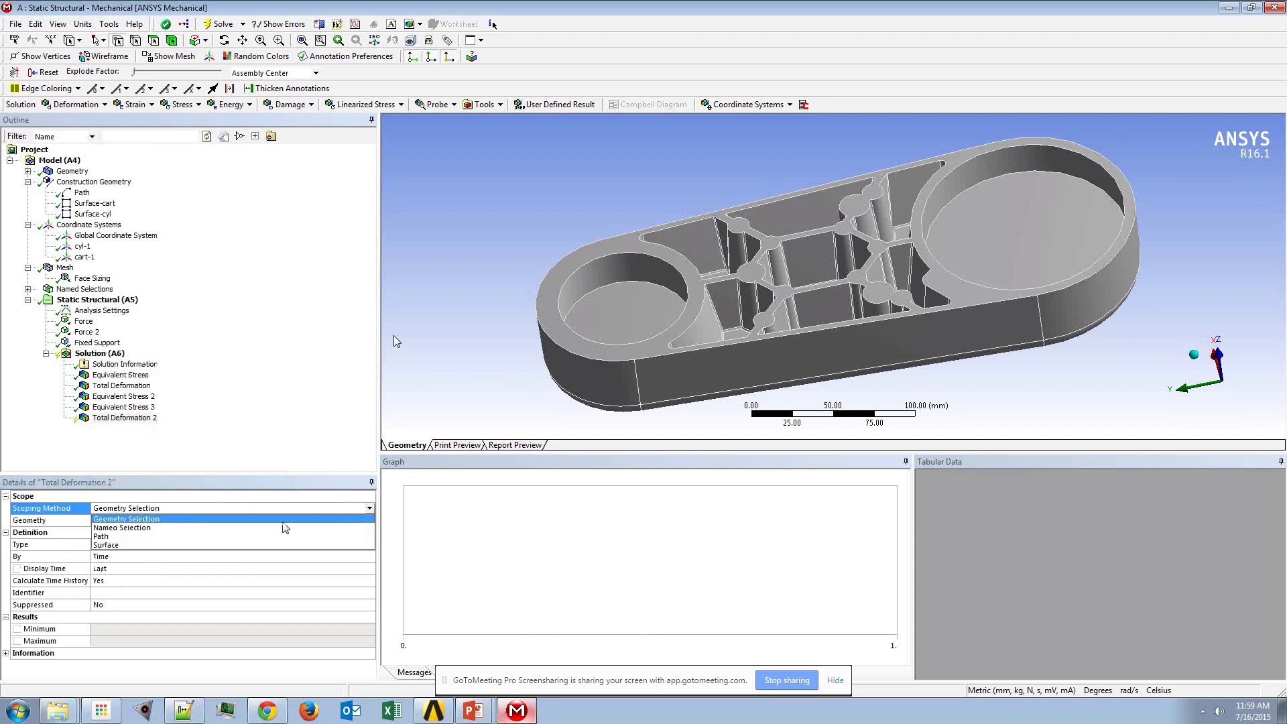
click(165, 545)
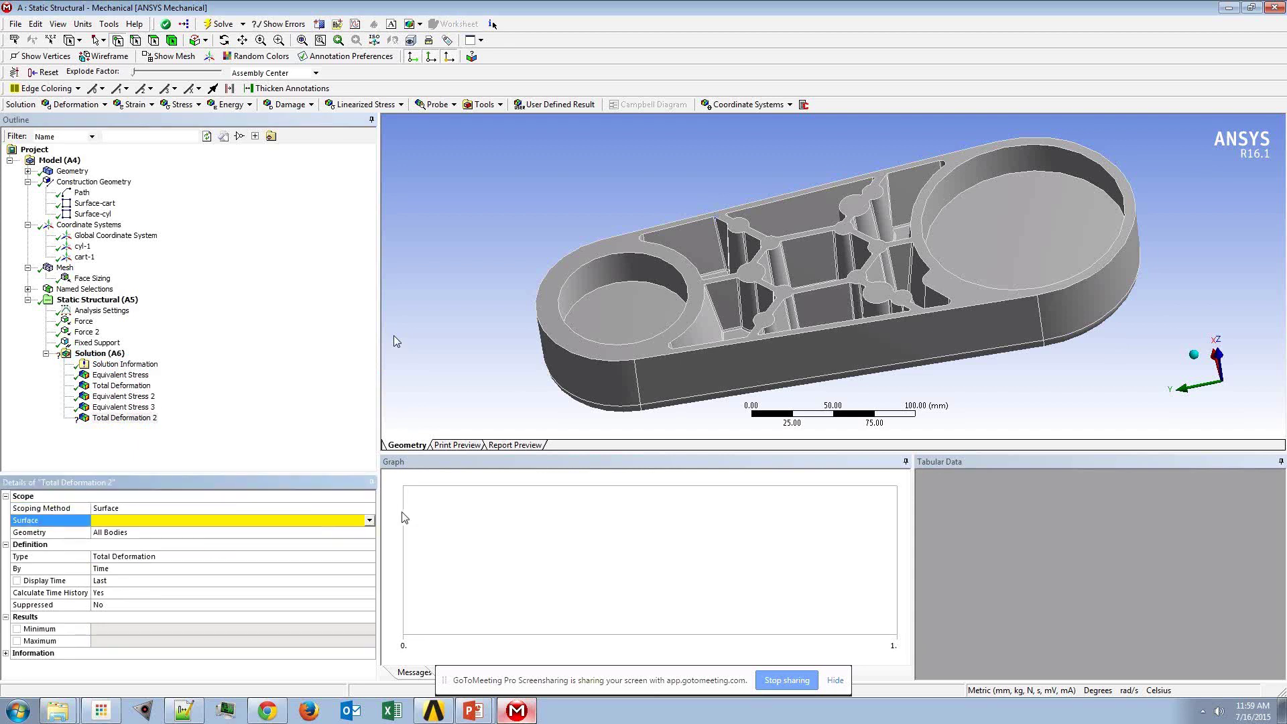
click(370, 520)
click(253, 543)
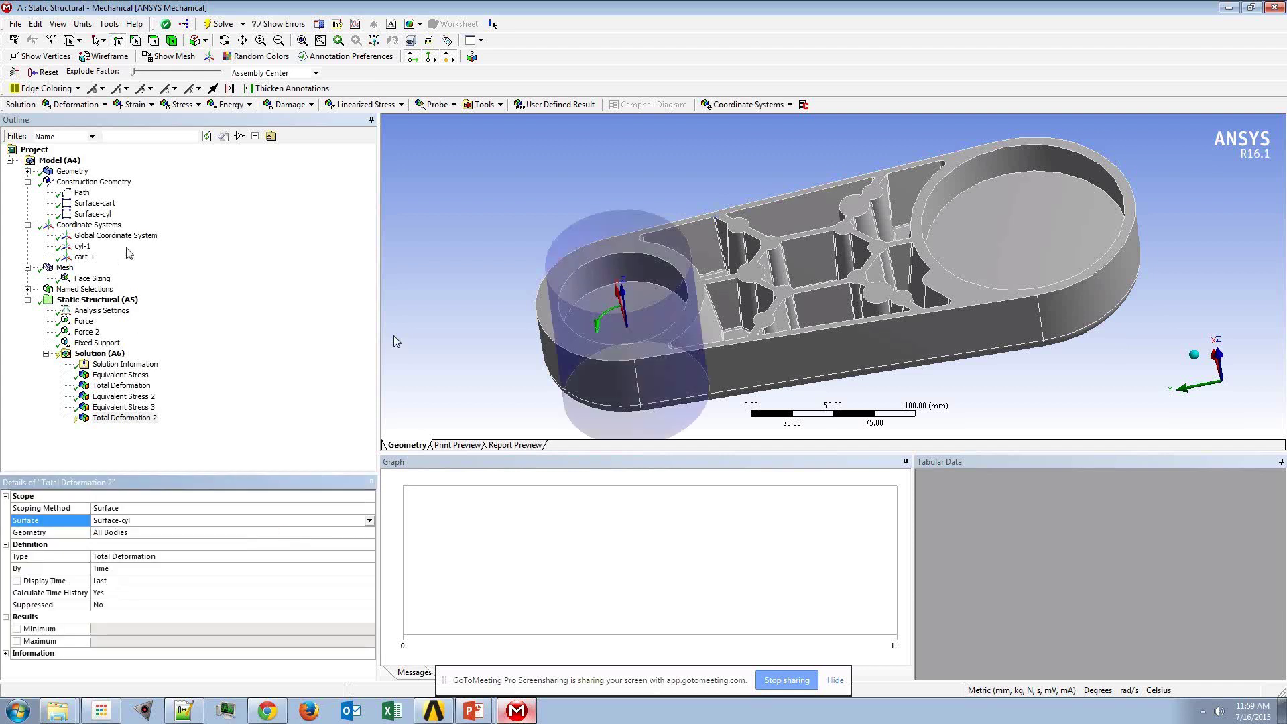
Step: Insert another Equivalent (von-Mises) Stress result under the static structural solution
click(100, 204)
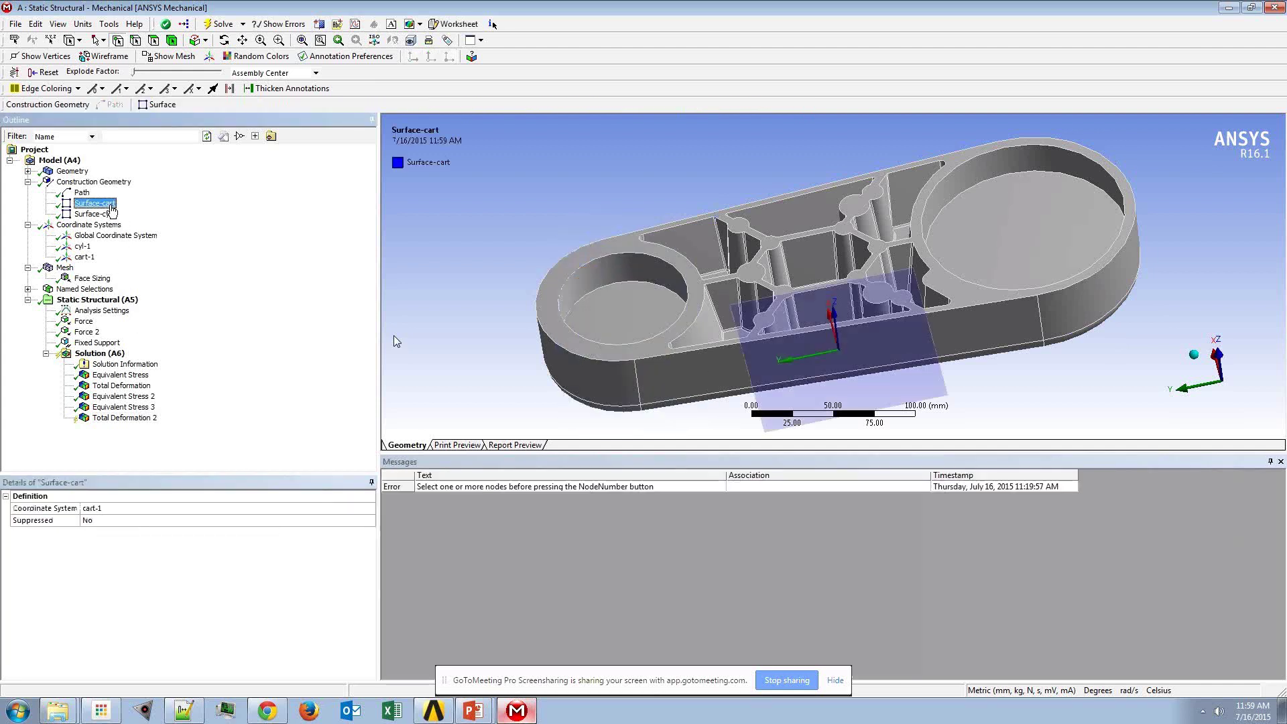
right_click(115, 355)
mouse_move(322, 388)
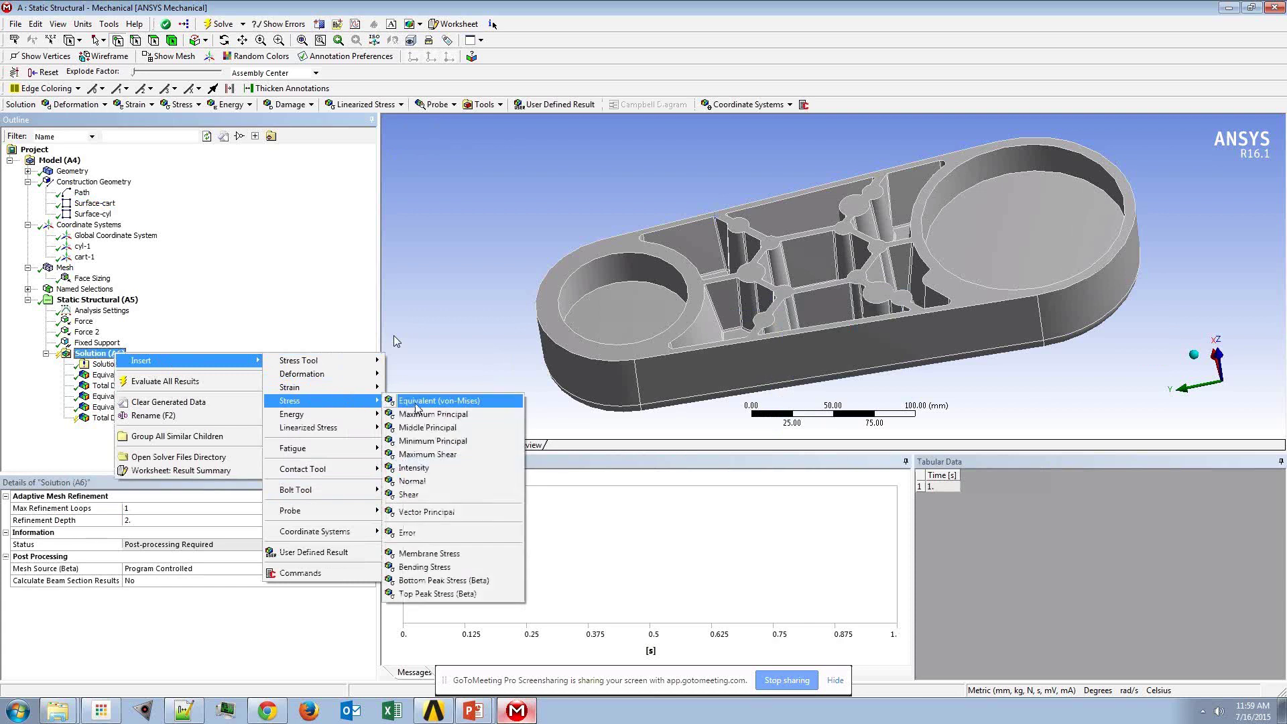
click(417, 402)
Step: Scope the new equivalent stress result to Surface-cart, using Surface as the scoping method
click(188, 508)
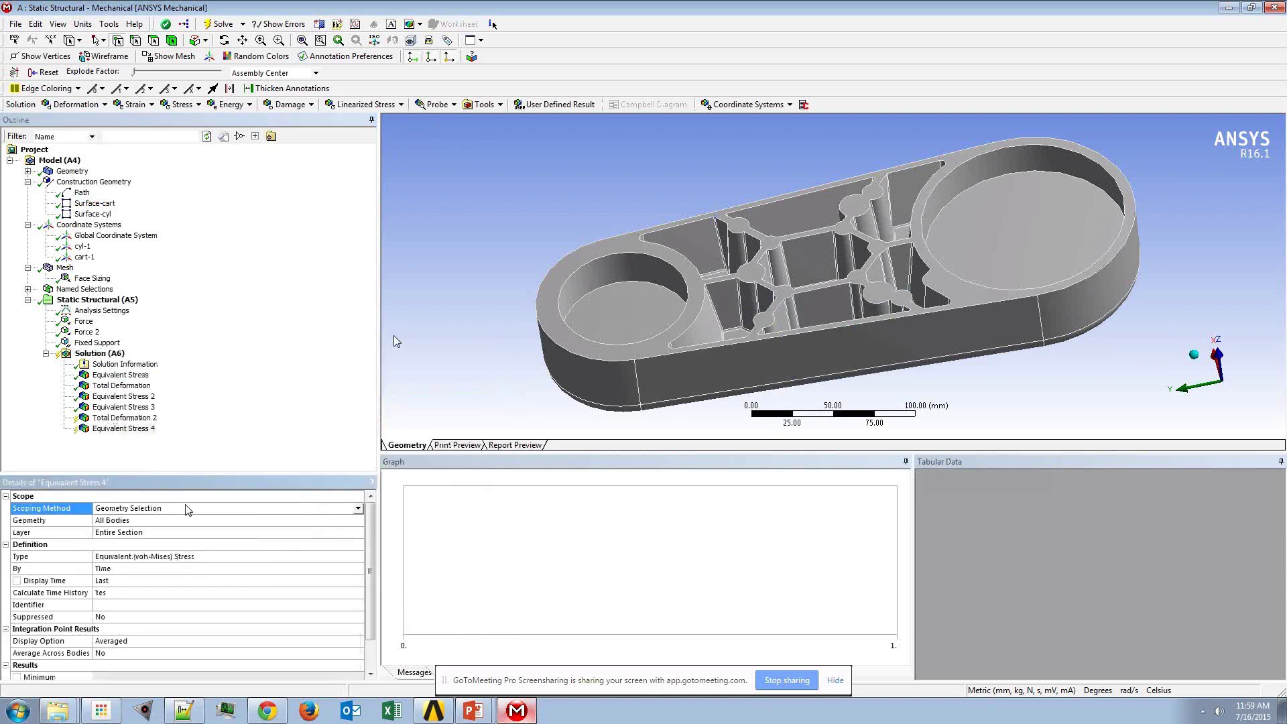
click(358, 508)
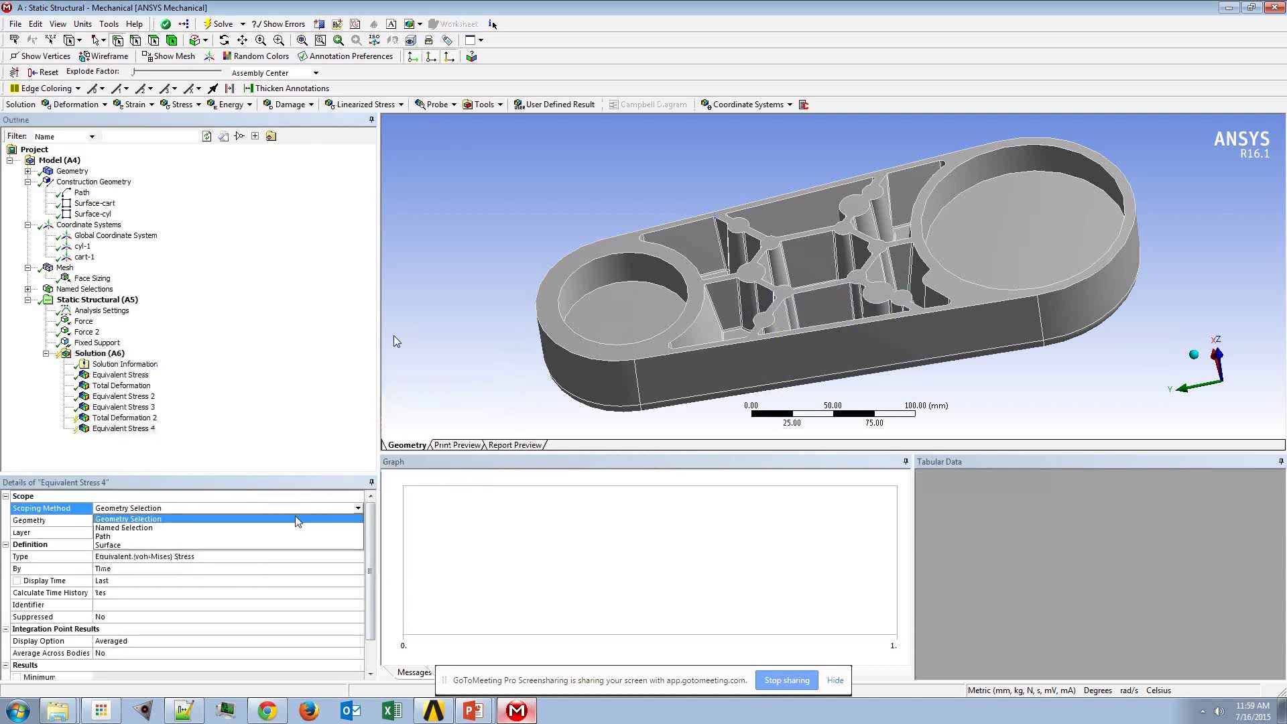
click(193, 546)
click(358, 521)
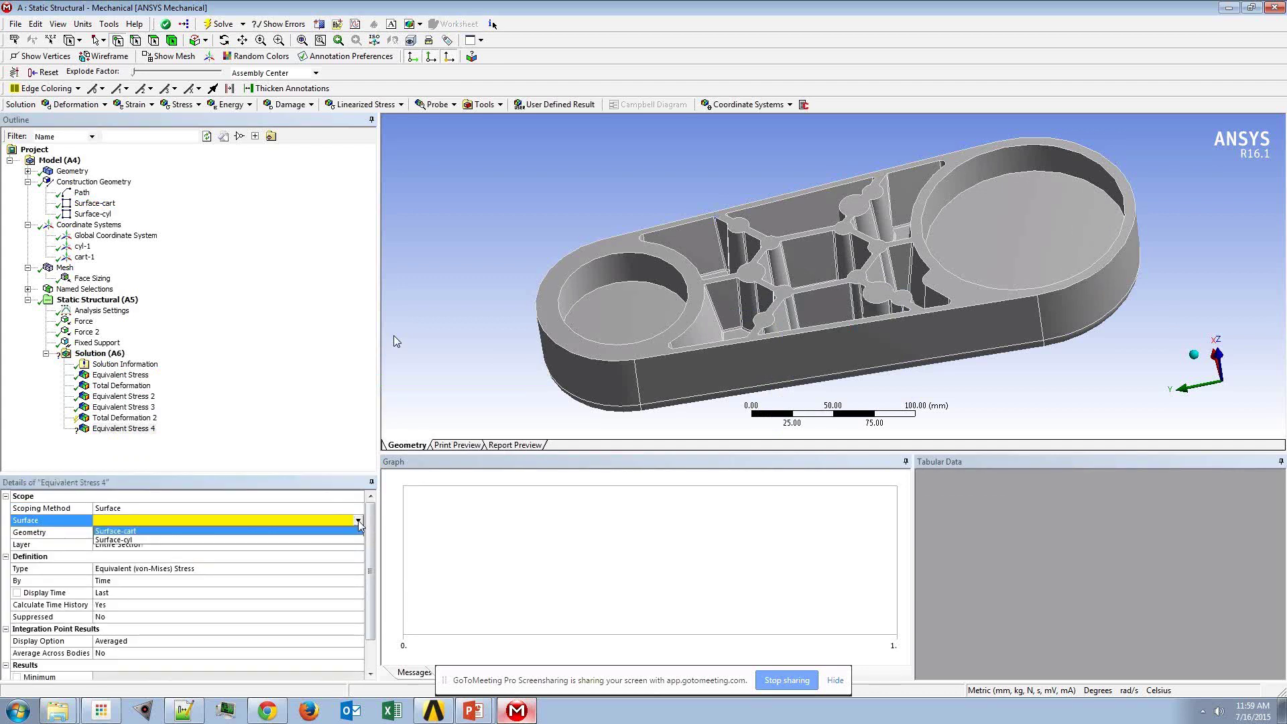
click(216, 531)
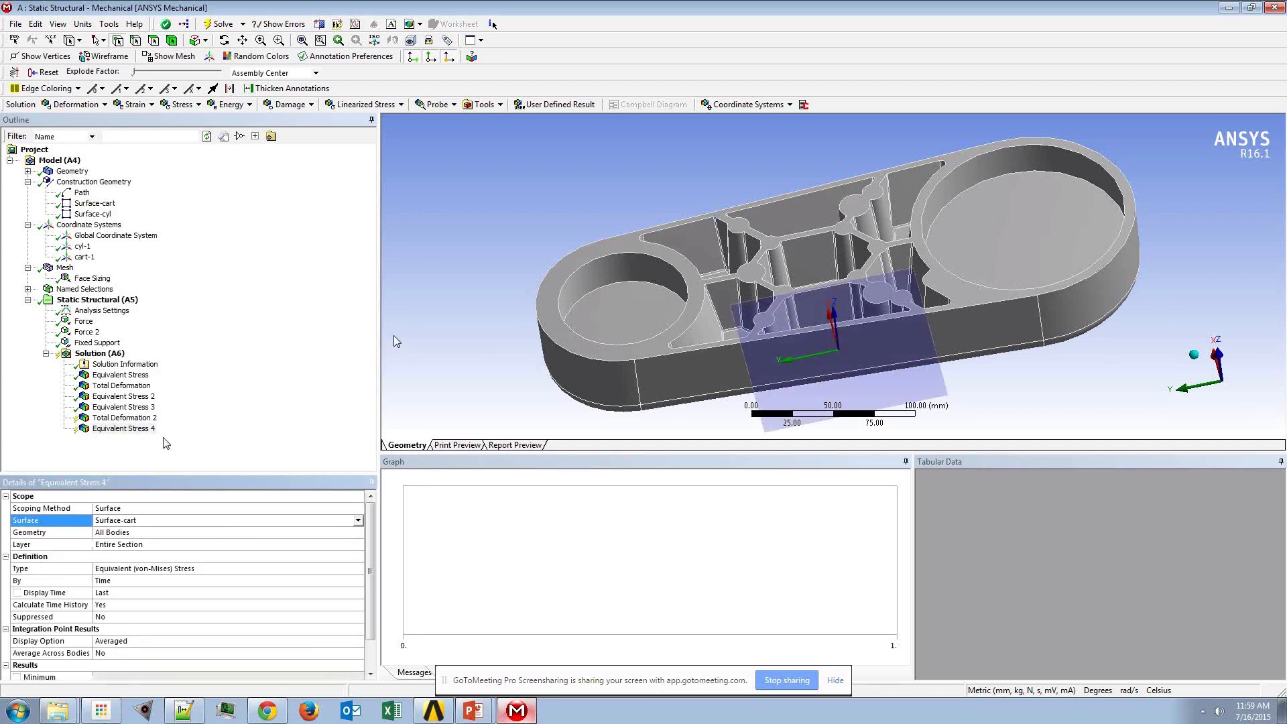
Step: Evaluate all results and inspect the total deformation contours on the cylindrical surface Surface-cyl
right_click(120, 356)
click(161, 386)
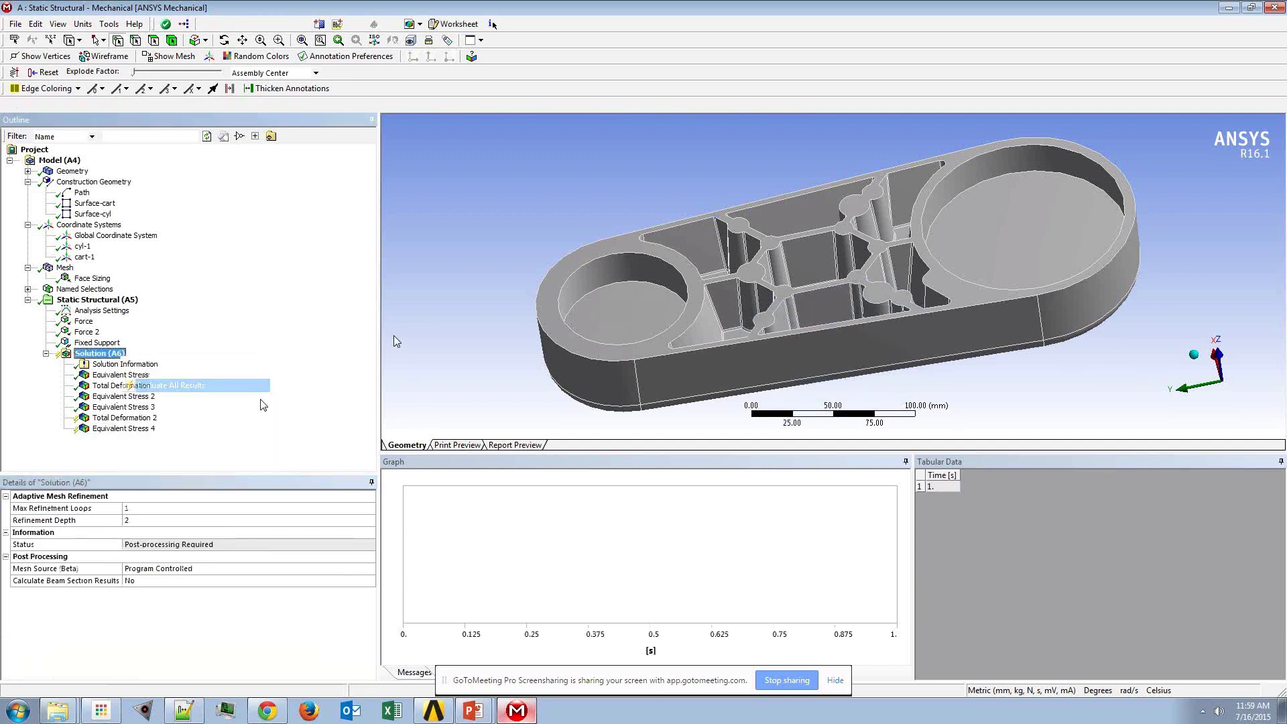
click(143, 419)
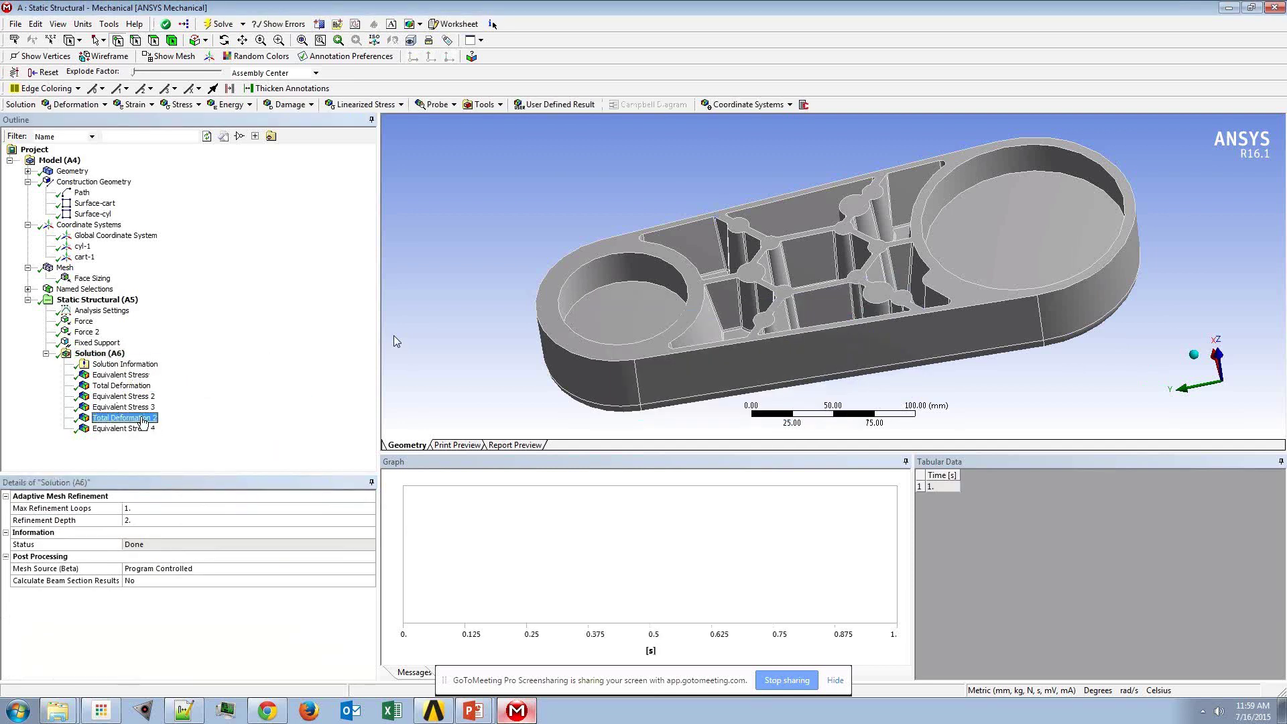
middle_drag(735, 268, 654, 255)
right_drag(649, 256, 723, 341)
scroll(736, 295, down, 5)
middle_drag(746, 313, 665, 357)
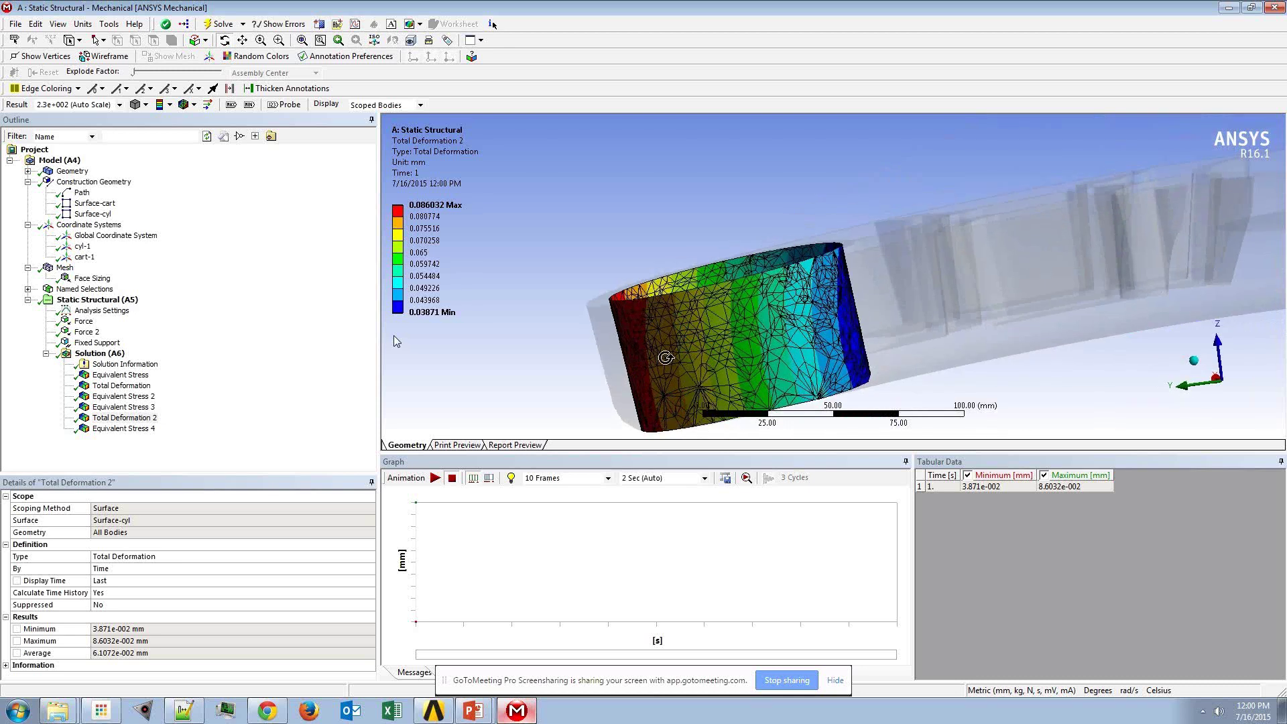
Step: Examine the equivalent stress contours on the planar section Surface-cart across the whole part
click(145, 433)
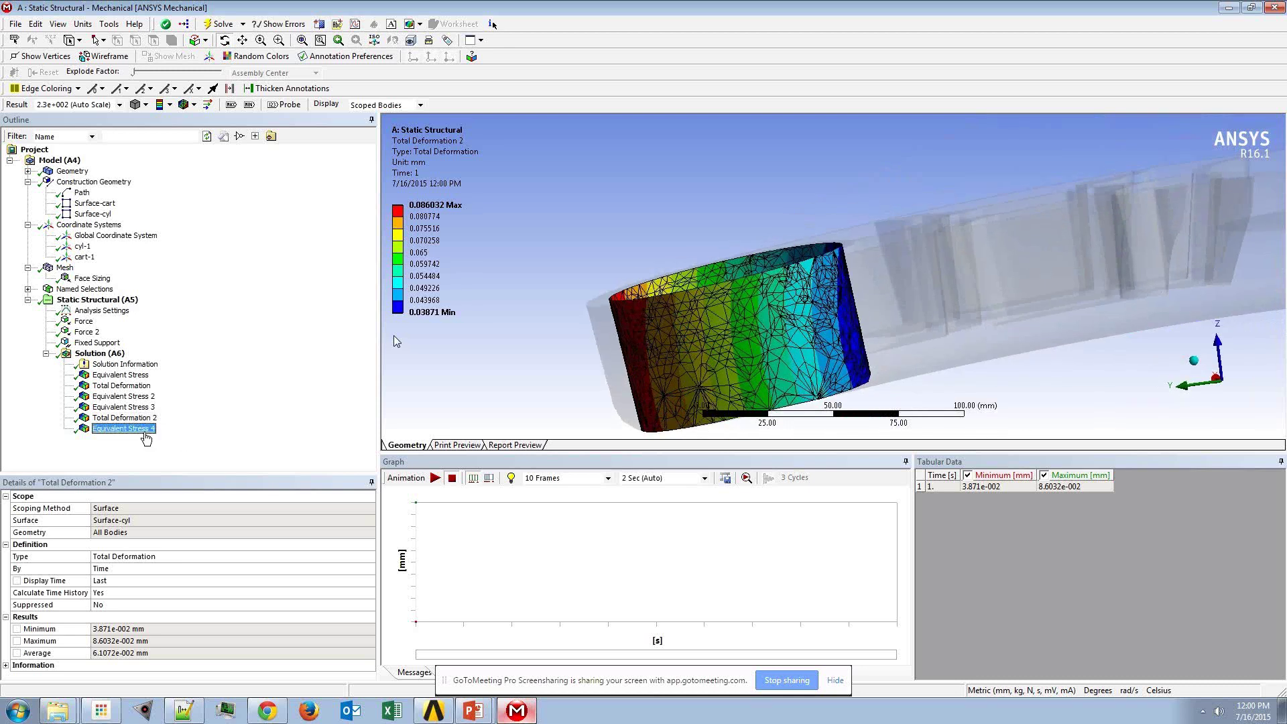
middle_drag(684, 302, 736, 338)
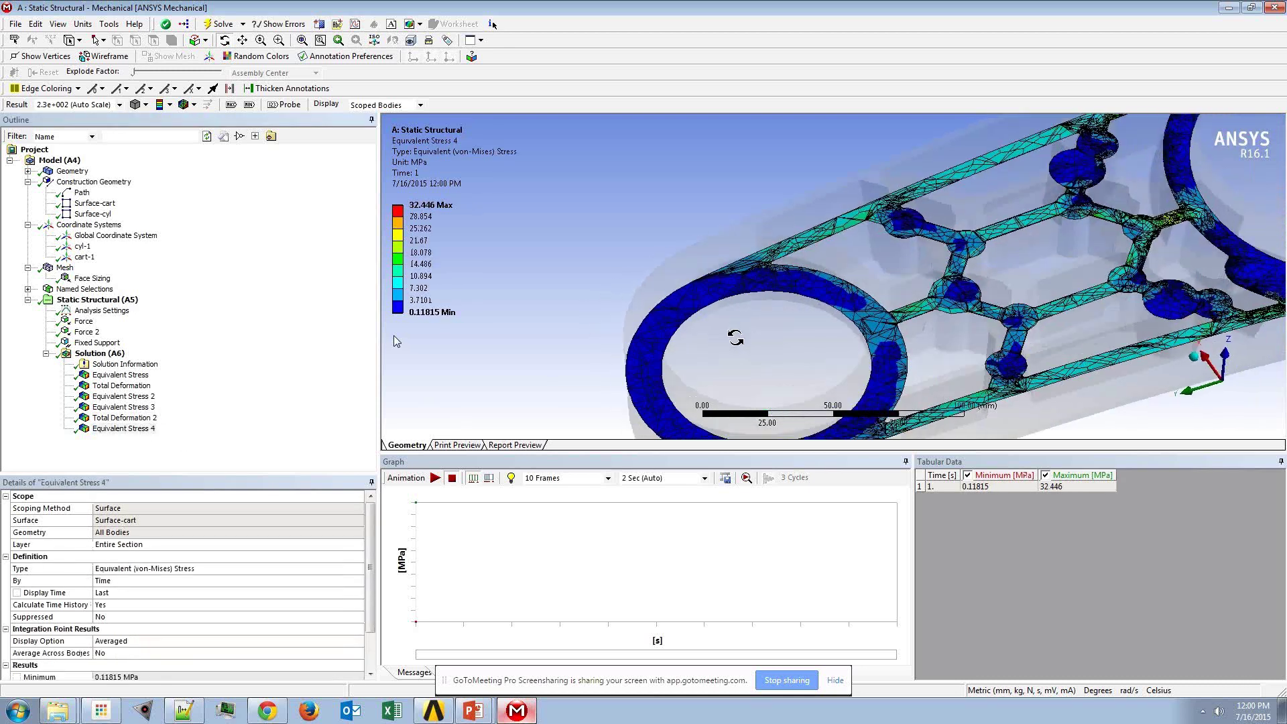
scroll(661, 322, down, 5)
right_drag(845, 179, 1046, 338)
scroll(751, 190, down, 2)
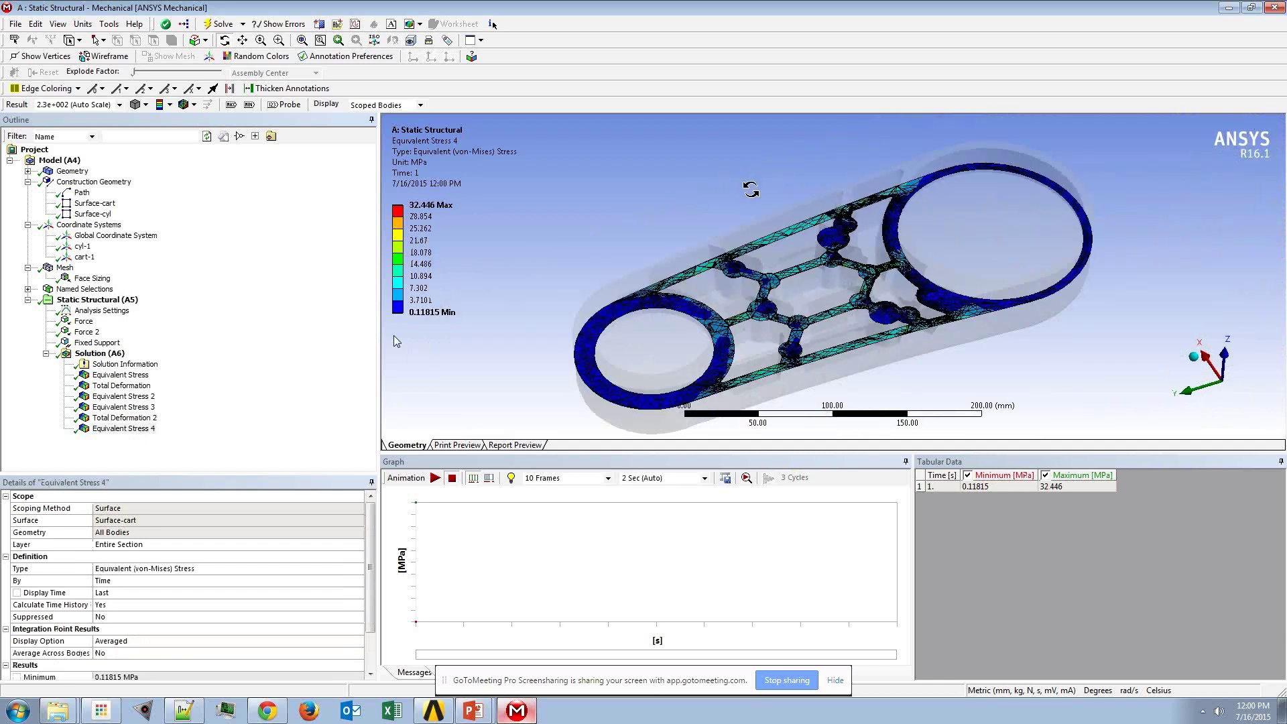